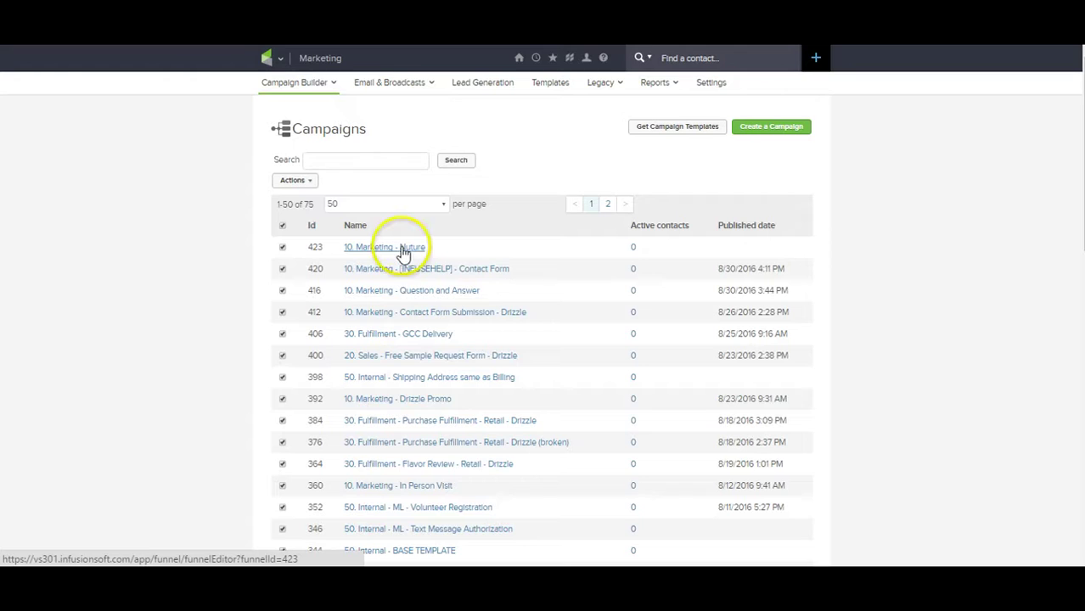
# - Open the "10. Marketing - Nuture" campaign and add a Tag applied goal named "START Button" to the canvas
pyautogui.click(381, 251)
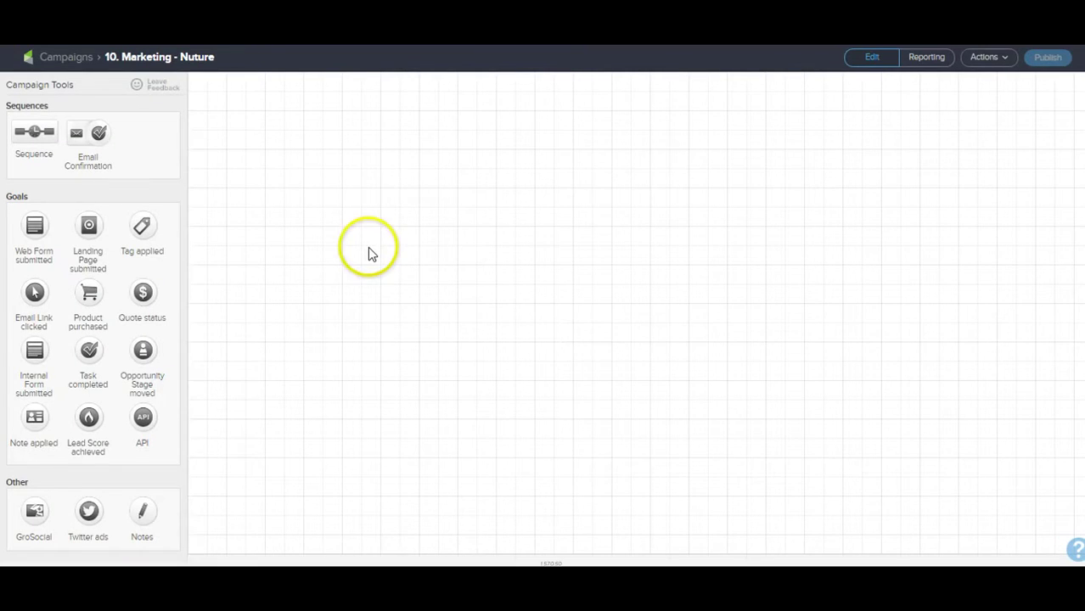
pyautogui.moveTo(148, 234); pyautogui.dragTo(242, 126)
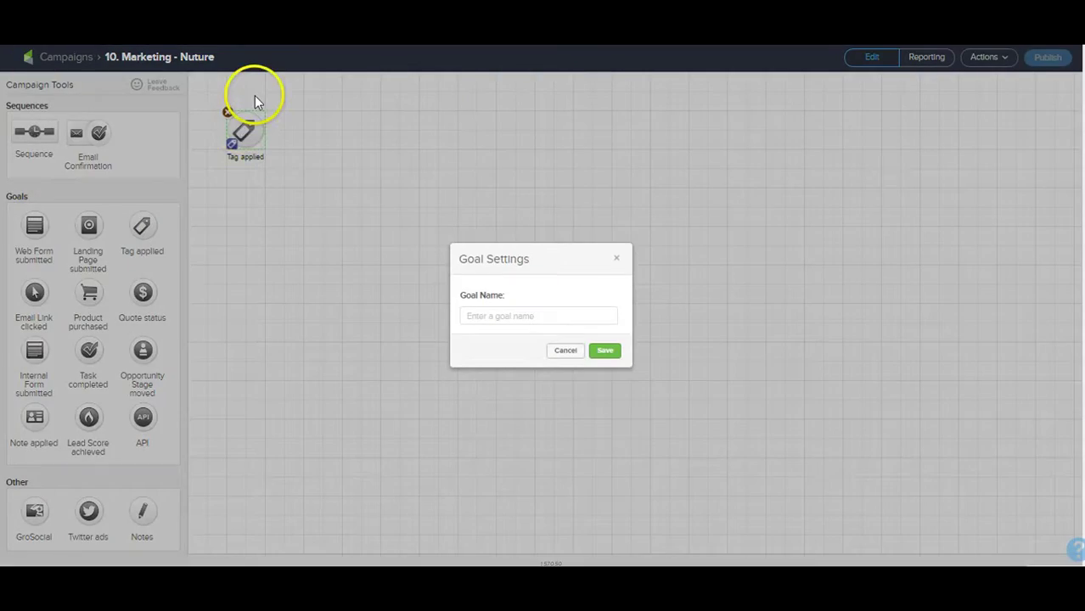
pyautogui.click(526, 315)
pyautogui.write('S')
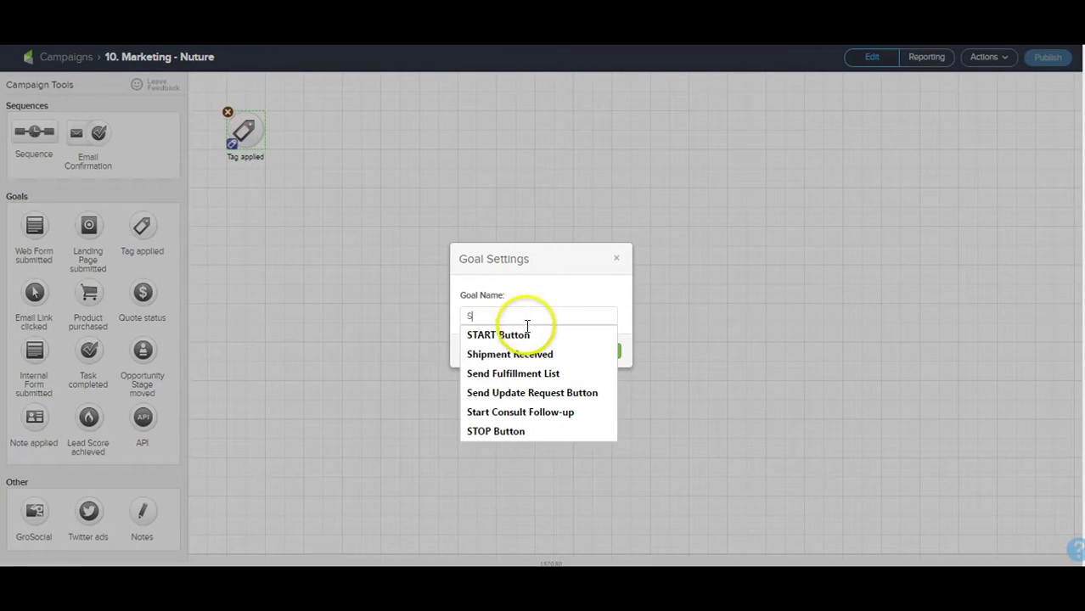
pyautogui.click(530, 335)
pyautogui.click(601, 352)
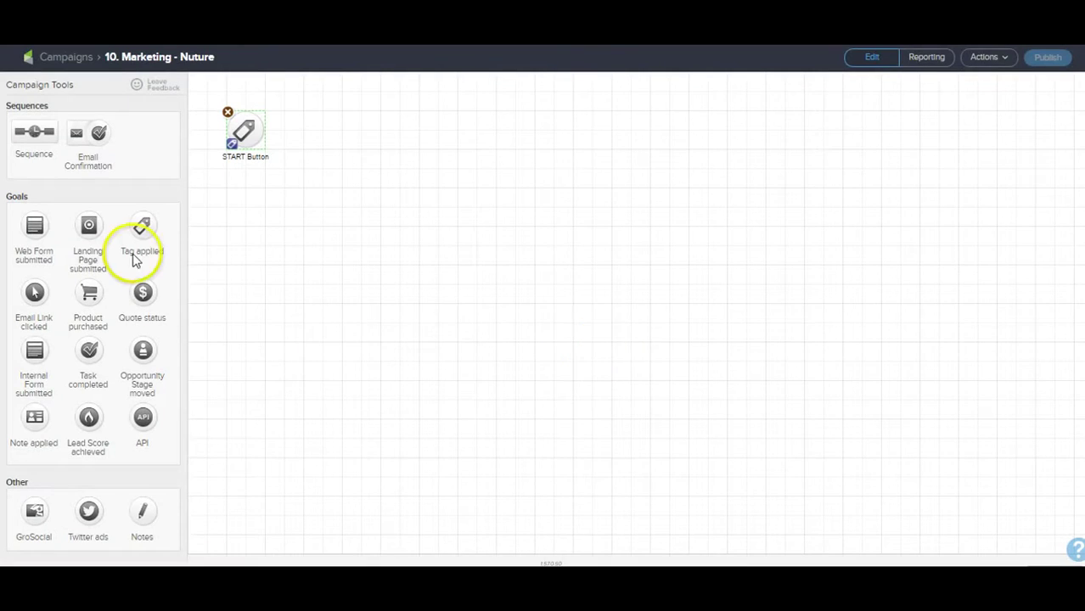
# - Add a second Tag applied goal below START Button and name it "Enter Nurture Campaign"
pyautogui.moveTo(140, 247); pyautogui.dragTo(242, 209)
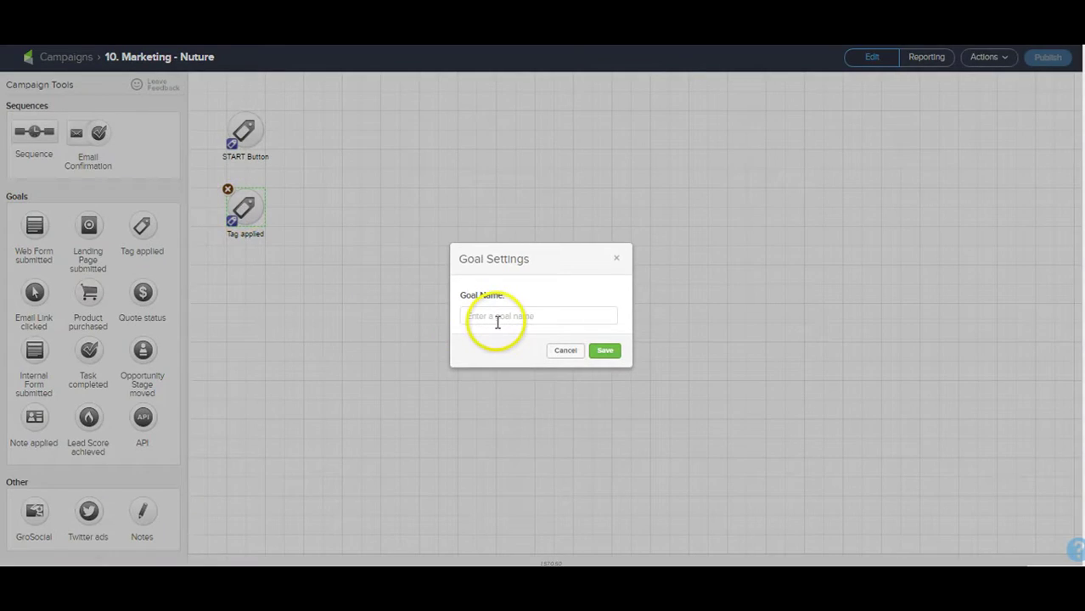
pyautogui.click(497, 319)
pyautogui.write('Enter Nuture Campaign')
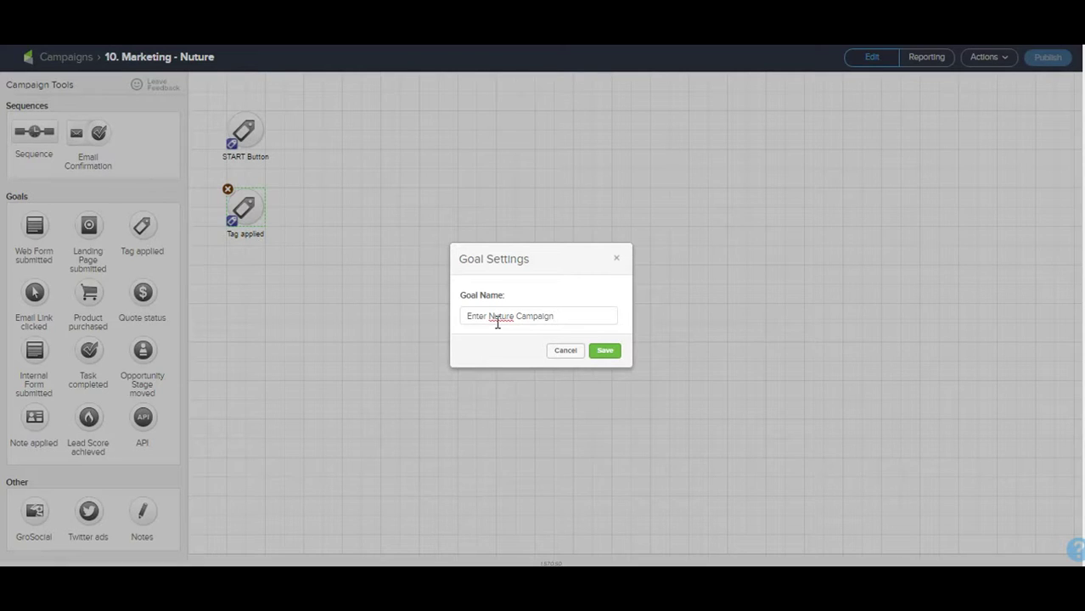
pyautogui.click(505, 320)
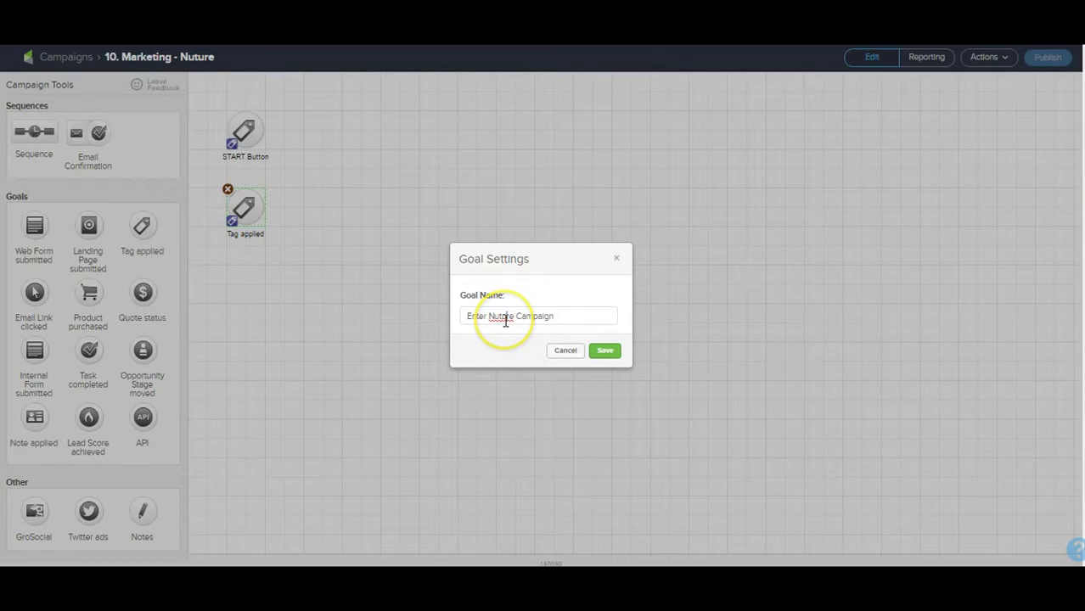
pyautogui.write('r')
pyautogui.click(602, 351)
# - Add a sequence named "Push Start Button" beside the Enter Nurture Campaign goal and connect the goal to it
pyautogui.click(240, 201)
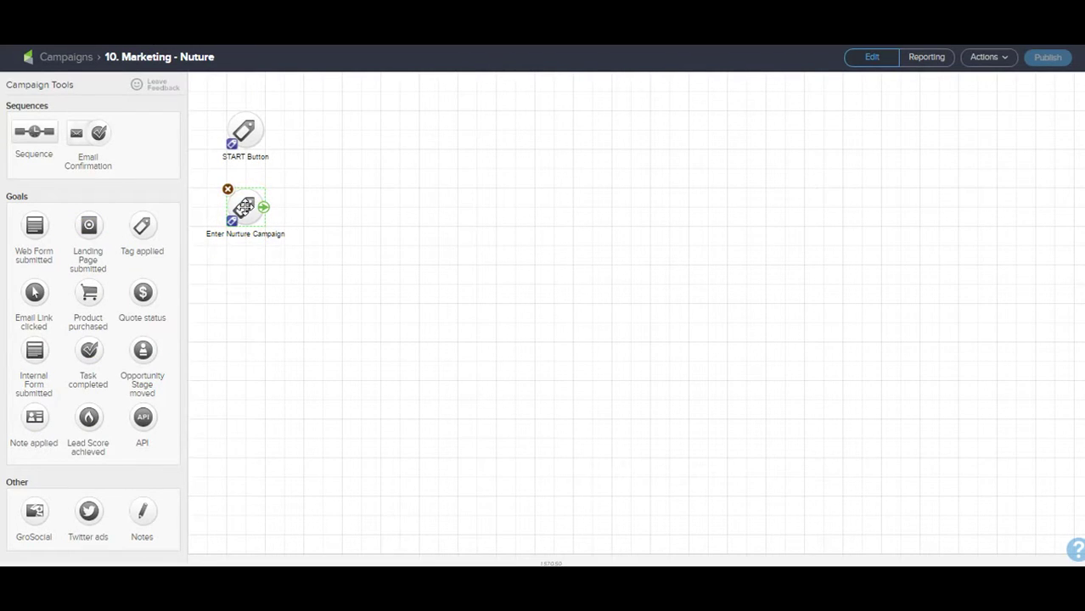
pyautogui.moveTo(34, 131); pyautogui.dragTo(310, 206)
pyautogui.doubleClick(344, 236)
pyautogui.write('F')
pyautogui.write('ush Start Button')
pyautogui.click(342, 271)
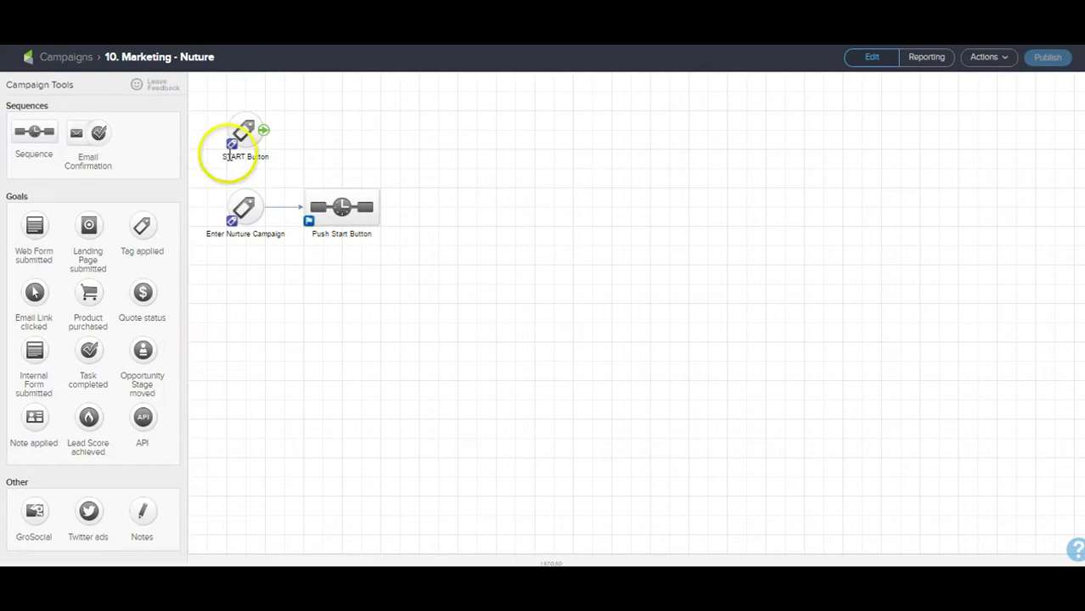
# - Add a sequence named "Nurture Emails" beside the START Button goal and connect the goal to it
pyautogui.moveTo(52, 136); pyautogui.dragTo(341, 129)
pyautogui.click(333, 158)
pyautogui.write('Nuture EmailNu')
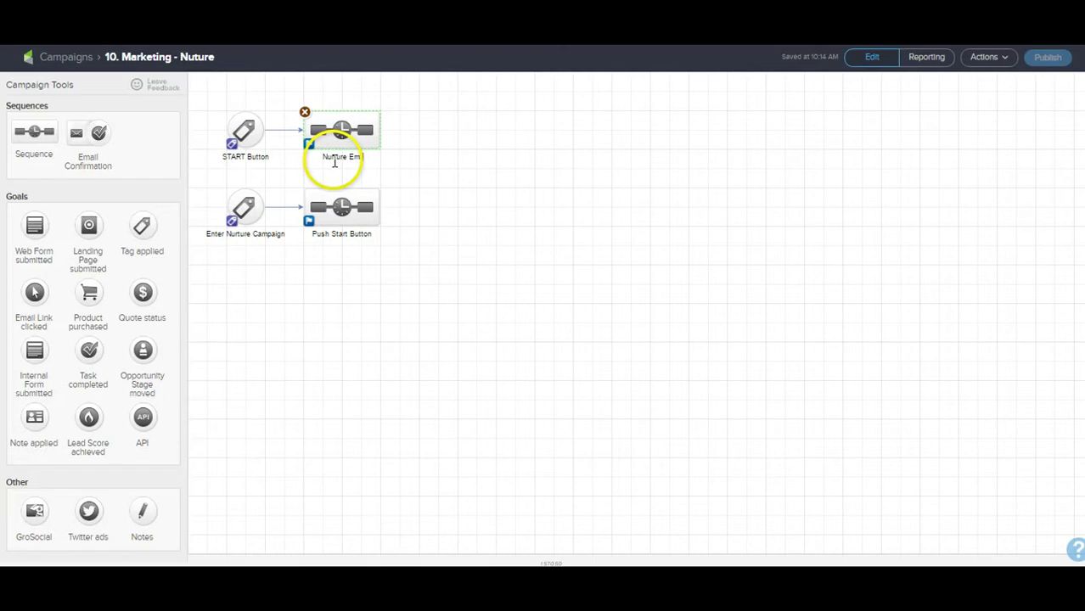
pyautogui.click(386, 176)
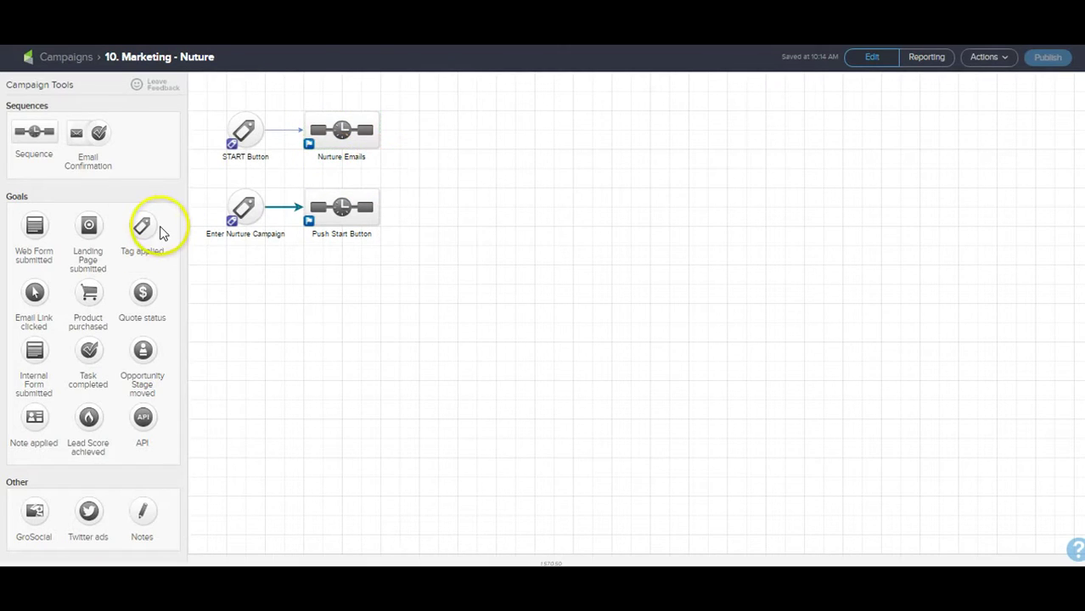
# - Add a Tag applied goal after the Nurture Emails sequence and name it "Restart Nurture Campaign"
pyautogui.moveTo(136, 235); pyautogui.dragTo(431, 135)
pyautogui.click(530, 313)
pyautogui.write('Restart Nurture Campaign')
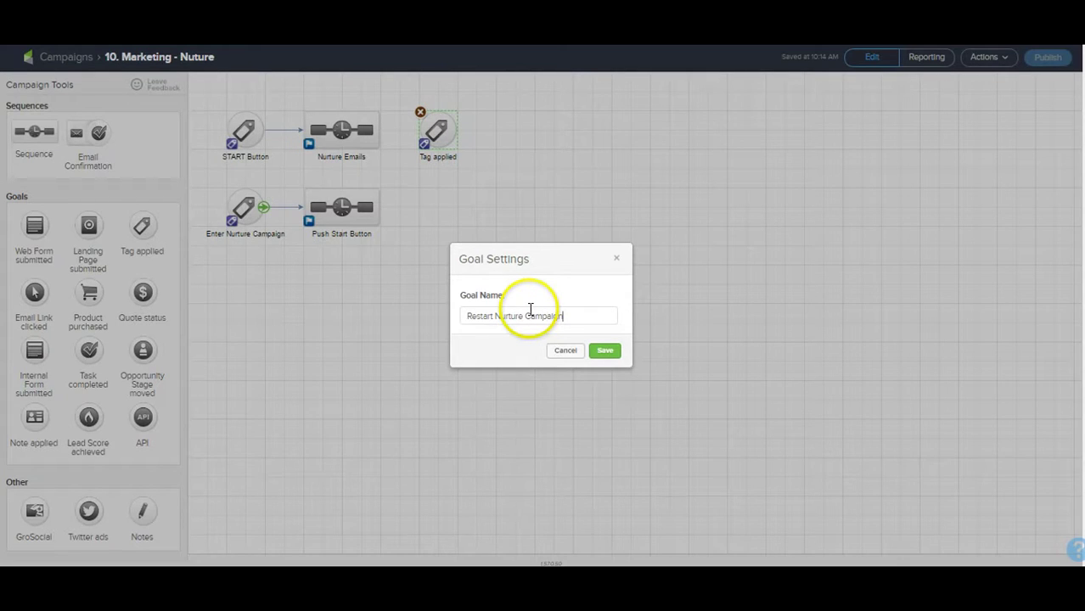
pyautogui.click(605, 350)
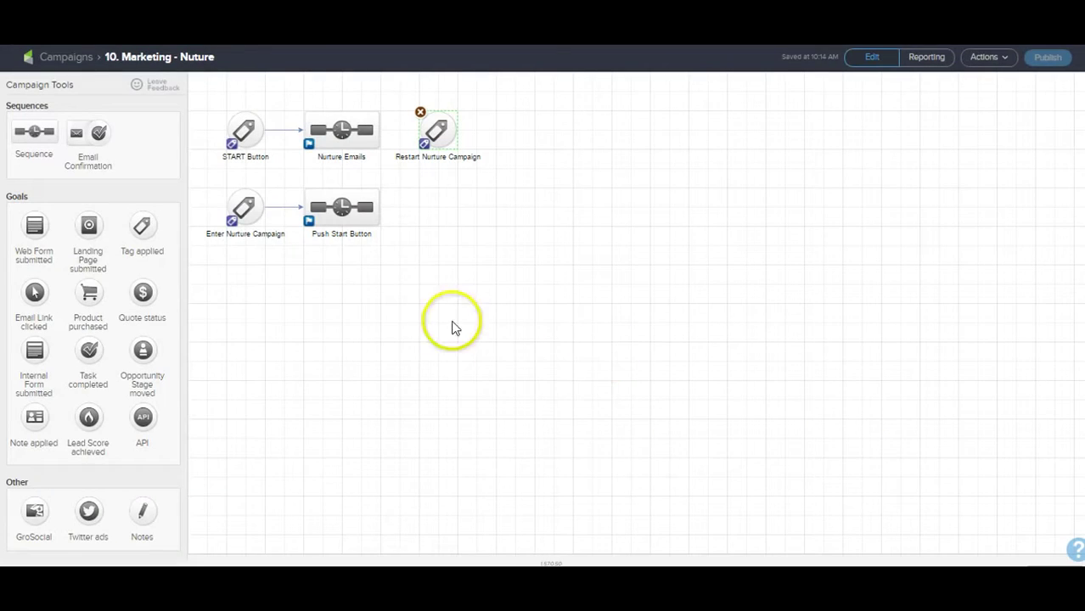
# - Add a "Restart" sequence, spacing it and the restart goal out, and connect Nurture Emails to Restart Nurture Campaign to Restart
pyautogui.moveTo(379, 130); pyautogui.dragTo(525, 154)
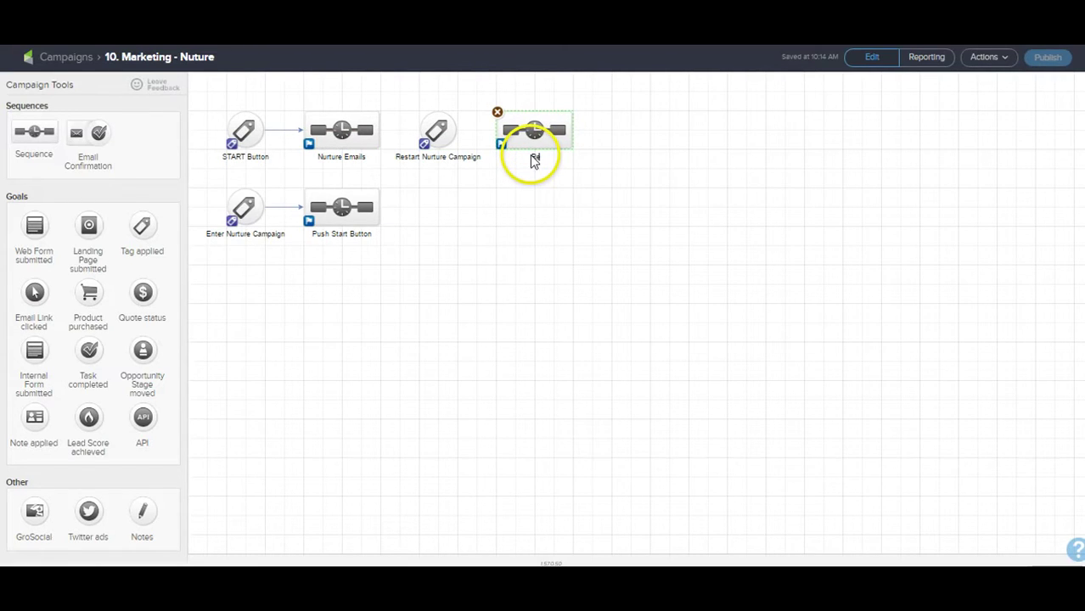
pyautogui.click(567, 234)
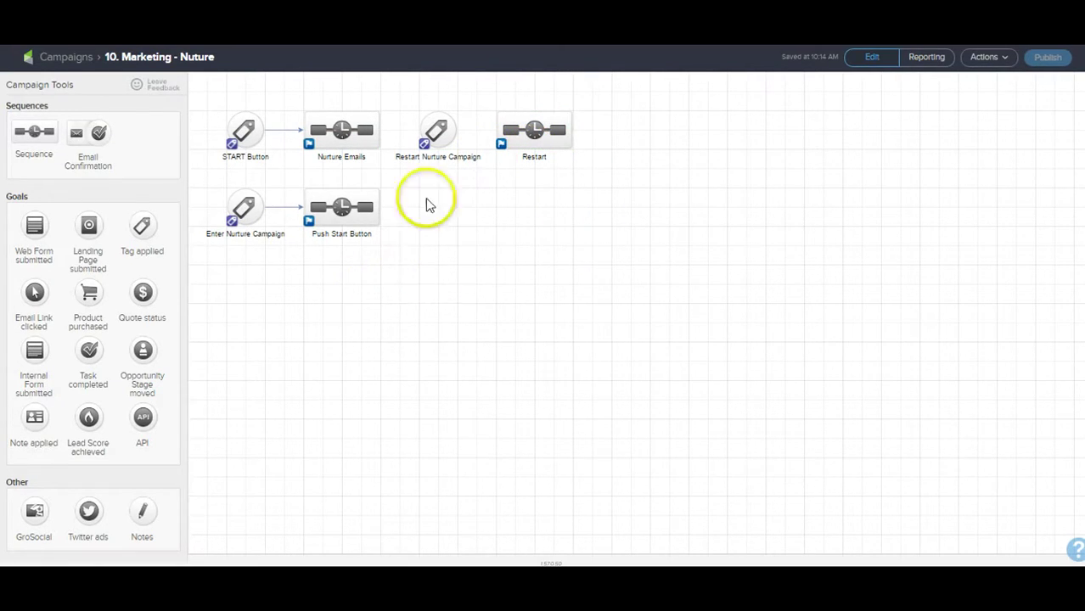
pyautogui.moveTo(399, 102); pyautogui.dragTo(588, 132)
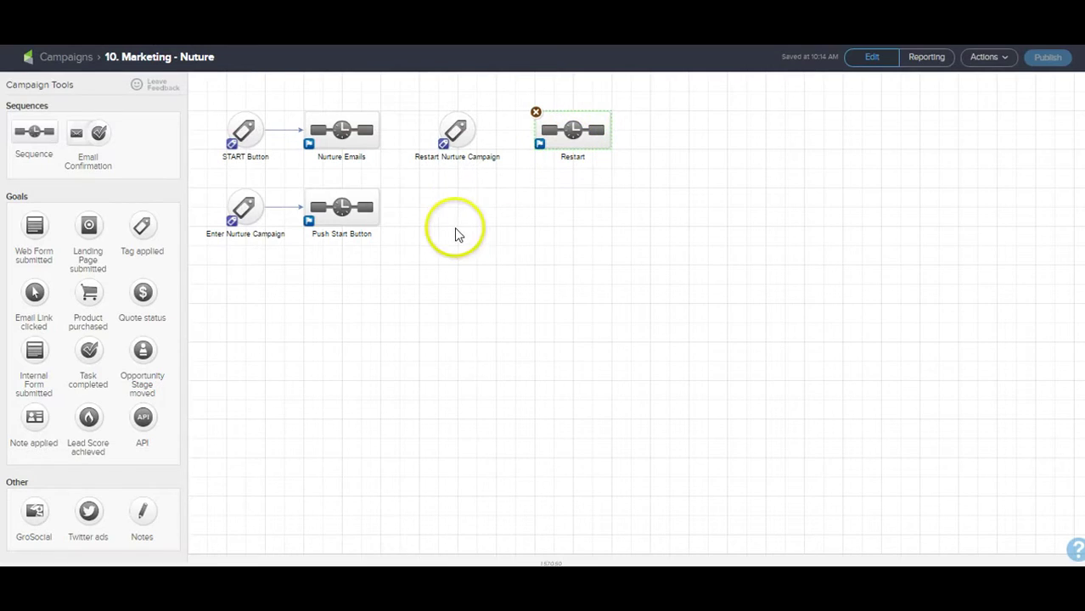
pyautogui.moveTo(384, 137); pyautogui.dragTo(545, 141)
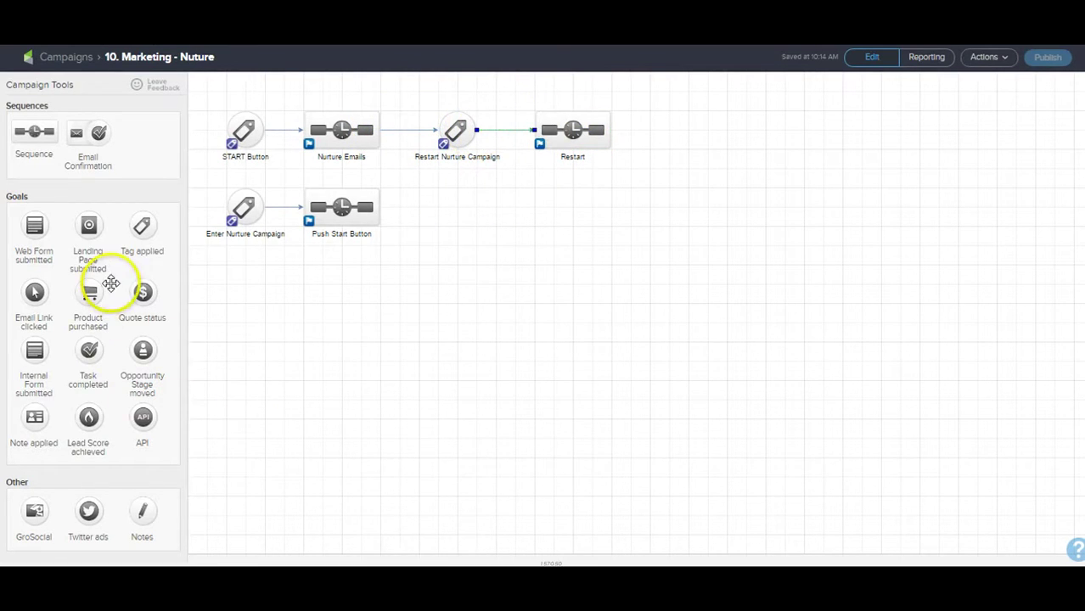
# - Add a Tag applied goal after the Restart sequence and name it "STOP Button"
pyautogui.moveTo(630, 169); pyautogui.dragTo(660, 123)
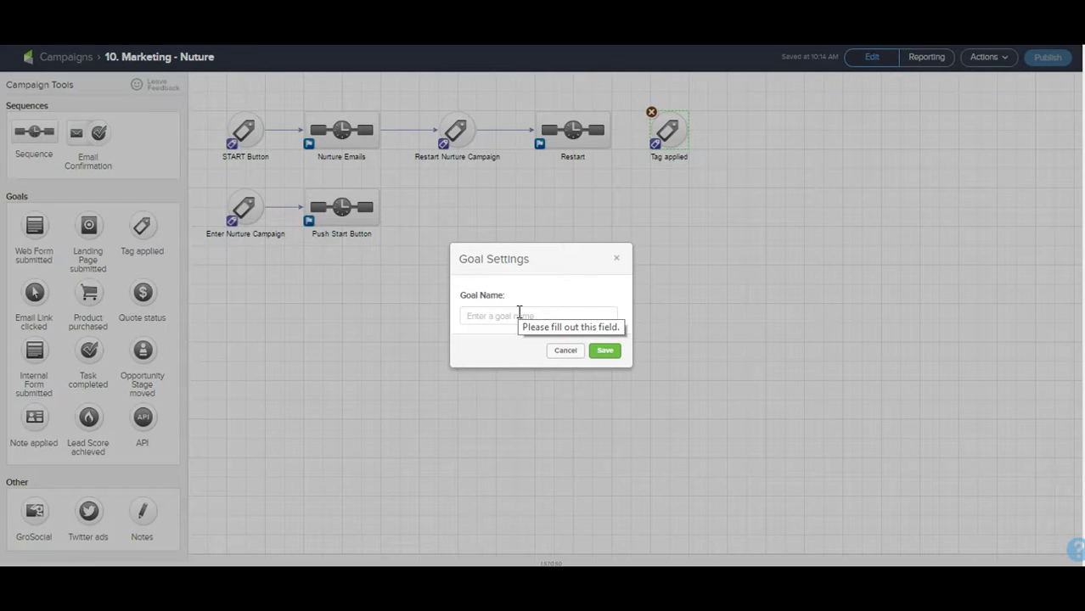
pyautogui.click(564, 348)
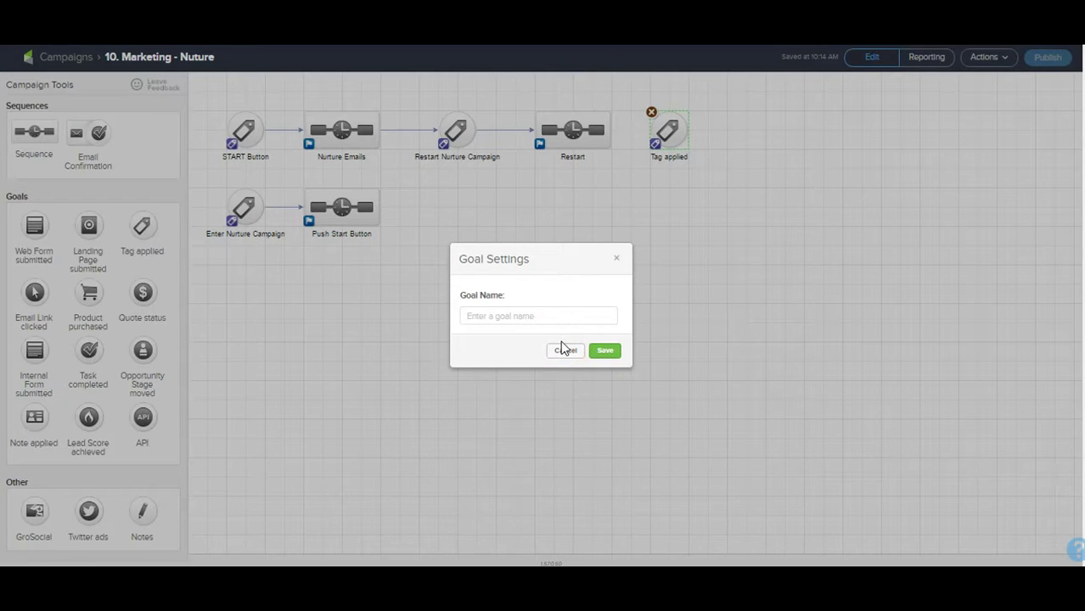
pyautogui.click(527, 318)
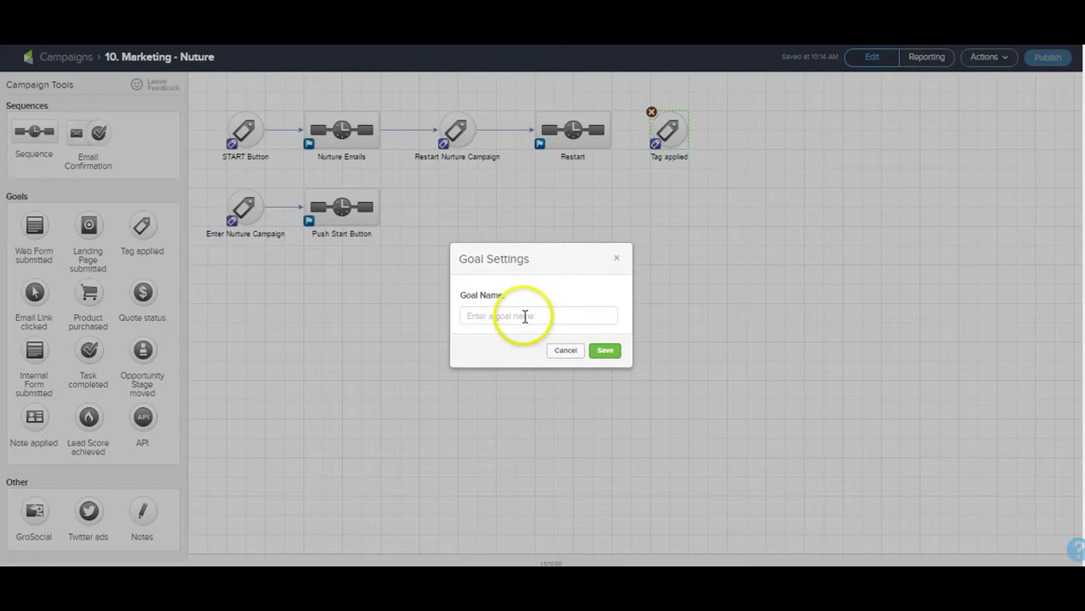
pyautogui.write('STOP Button')
pyautogui.click(526, 373)
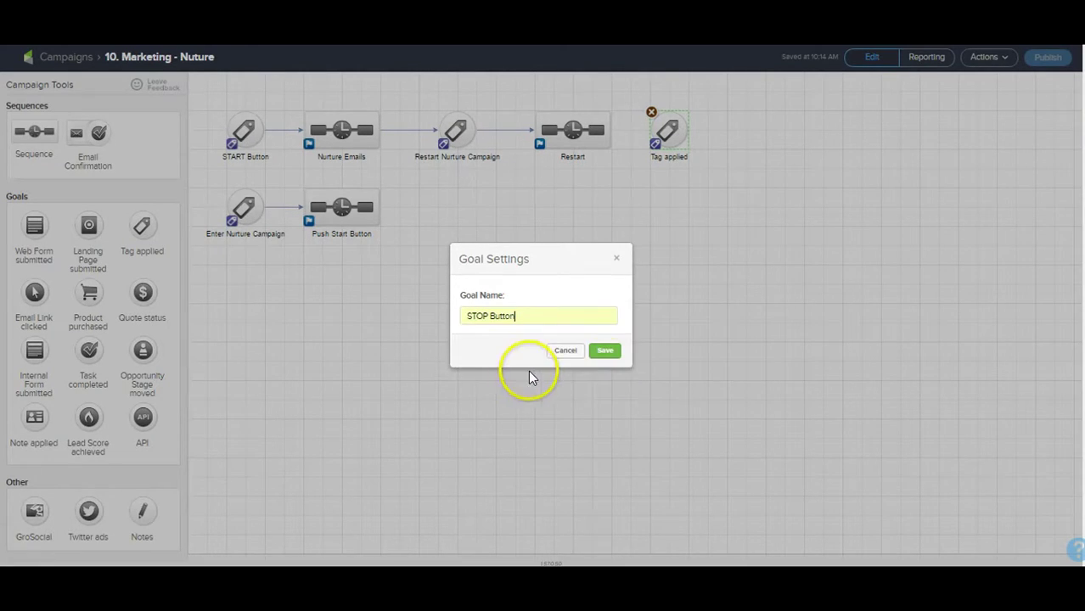
pyautogui.click(605, 350)
# - Add a sequence after the STOP Button goal and connect Restart to STOP Button to the new sequence
pyautogui.moveTo(671, 132); pyautogui.dragTo(689, 132)
pyautogui.moveTo(30, 125); pyautogui.dragTo(781, 136)
pyautogui.moveTo(611, 131); pyautogui.dragTo(776, 129)
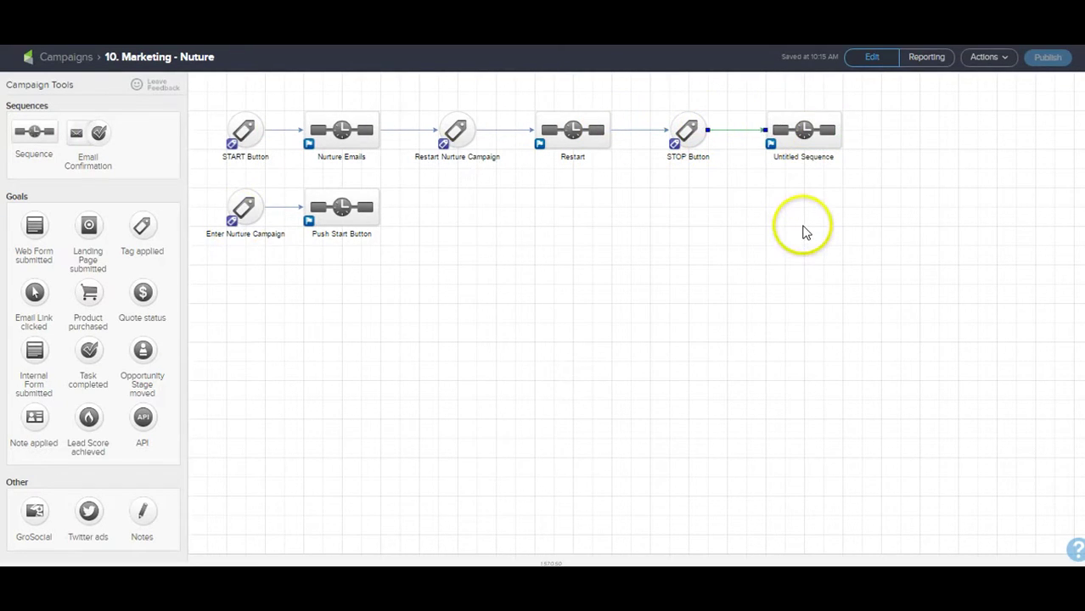
pyautogui.click(655, 247)
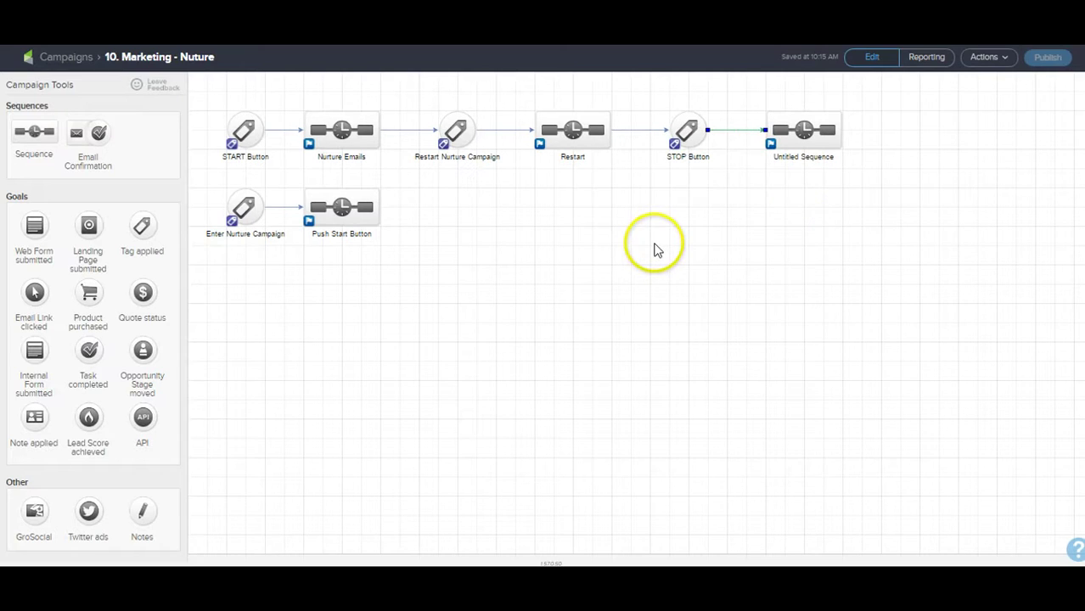
# - Configure the Enter Nurture Campaign goal with the tag "05. System -> 10. Marketing - Nuture: 01. Enter Nurture Campaign"
pyautogui.doubleClick(242, 210)
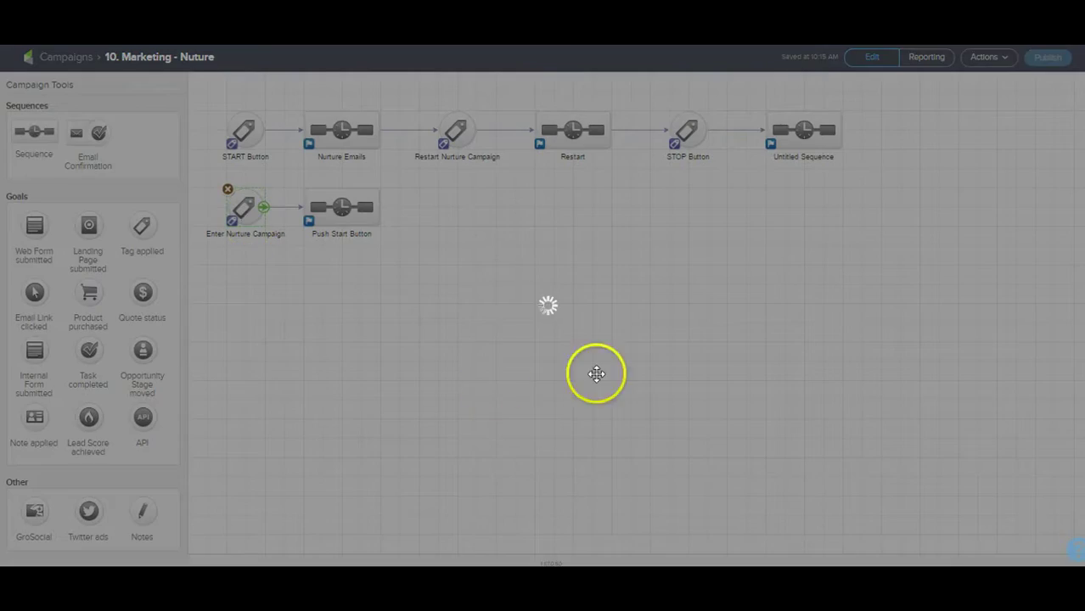
pyautogui.click(594, 298)
pyautogui.write('Nu')
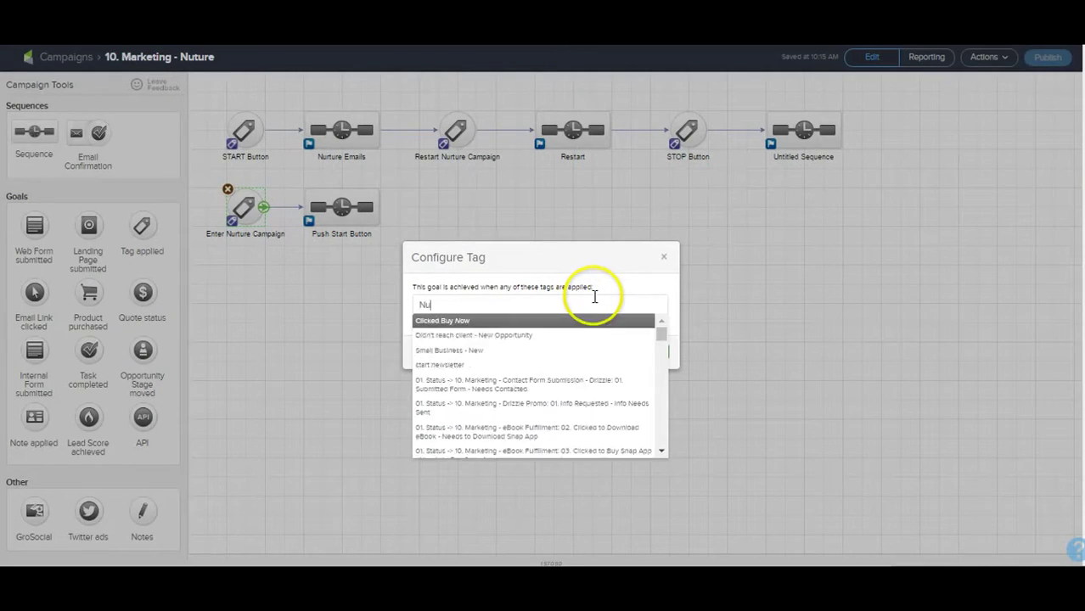
pyautogui.write('rture')
pyautogui.doubleClick(594, 299)
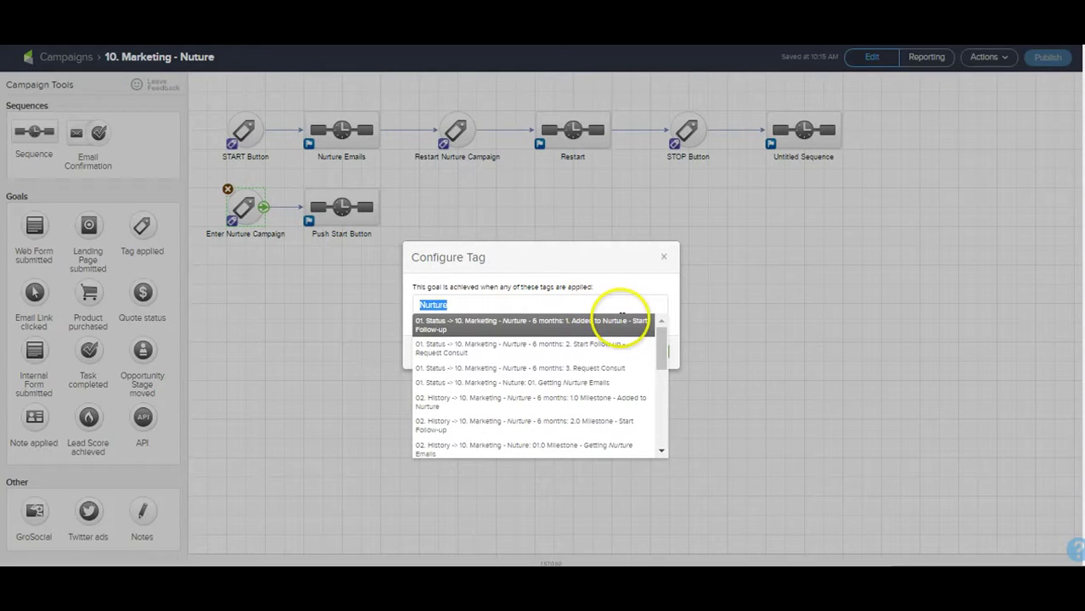
pyautogui.moveTo(662, 341); pyautogui.dragTo(661, 392)
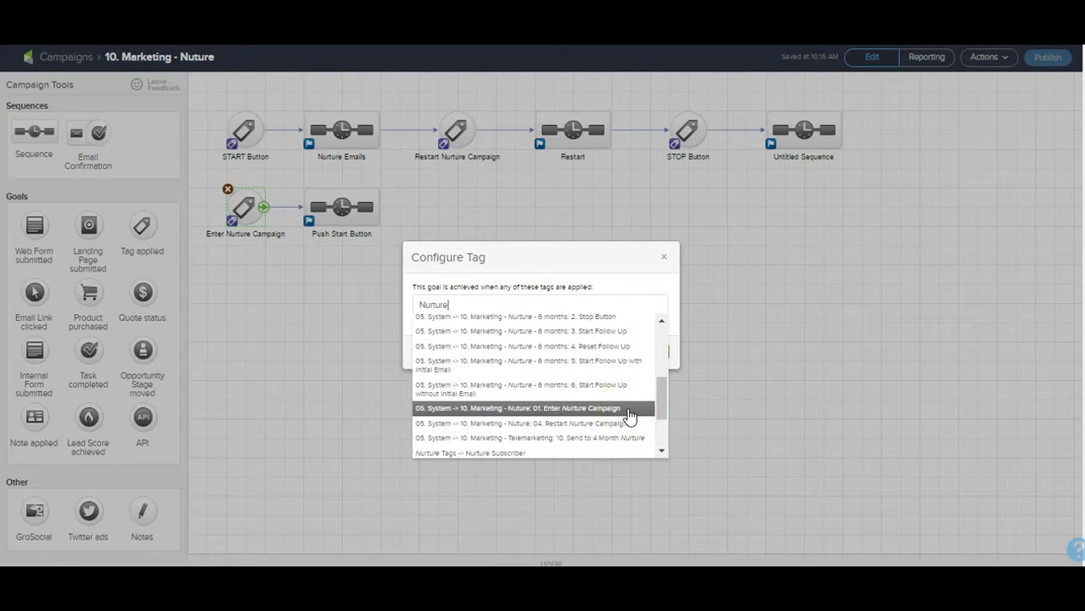
pyautogui.click(624, 409)
pyautogui.click(651, 360)
# - In the Push Start Button sequence, stack three Start points and chain two Apply/Remove Tag steps after the middle one
pyautogui.doubleClick(356, 211)
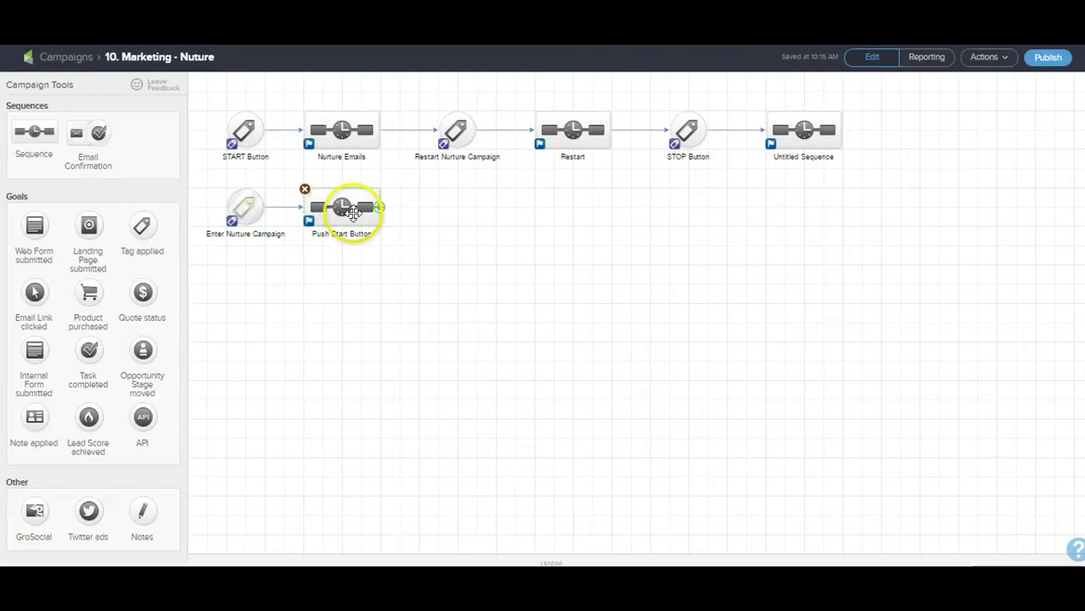
pyautogui.moveTo(247, 139); pyautogui.dragTo(245, 213)
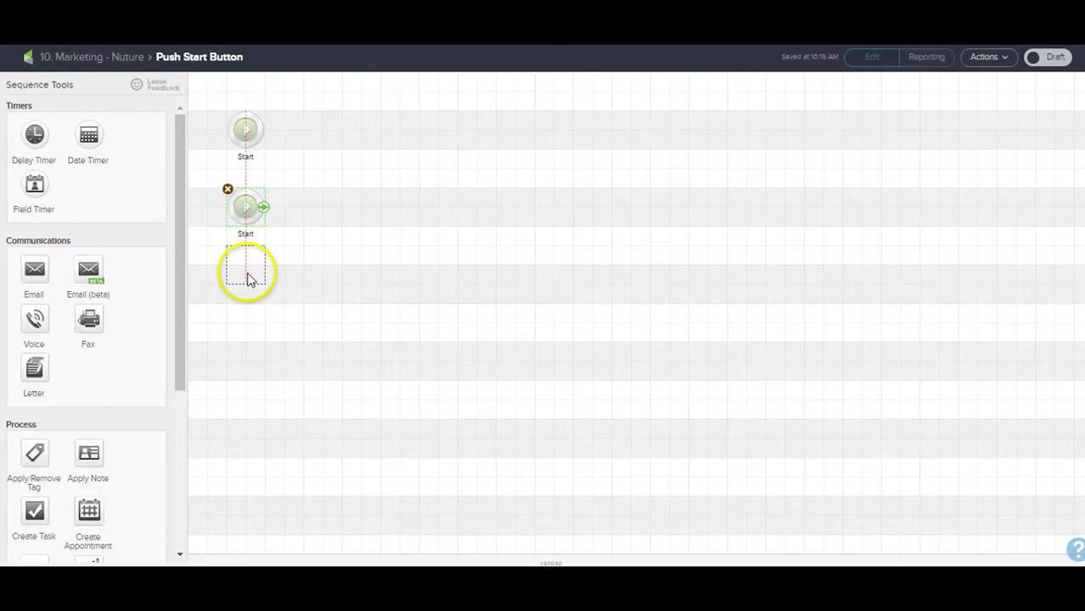
pyautogui.moveTo(249, 289); pyautogui.dragTo(248, 285)
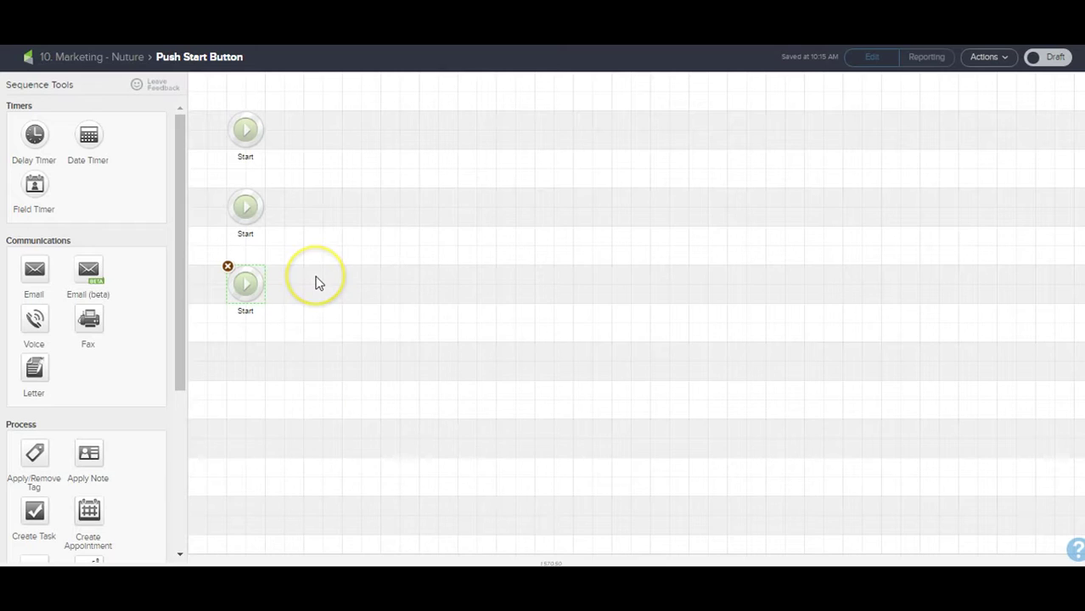
pyautogui.moveTo(35, 453); pyautogui.dragTo(420, 219)
pyautogui.moveTo(272, 213); pyautogui.dragTo(418, 209)
# - Set the first tag step to remove the tag "05. System -> 10. Marketing - Nuture: 01. Enter Nurture Campaign"
pyautogui.doubleClick(337, 213)
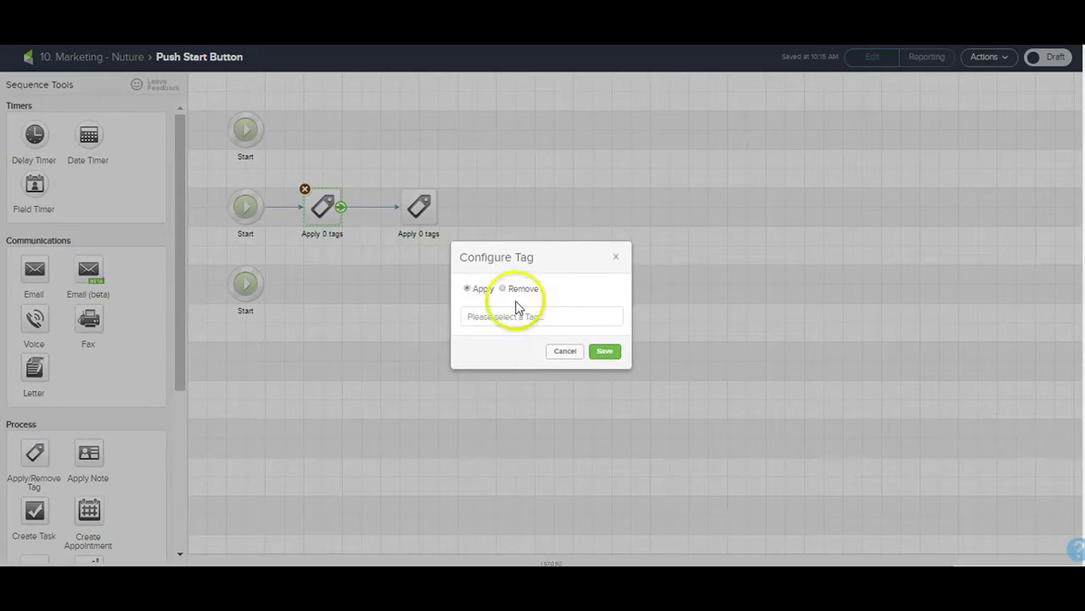
pyautogui.click(516, 289)
pyautogui.click(523, 317)
pyautogui.write('Nurture')
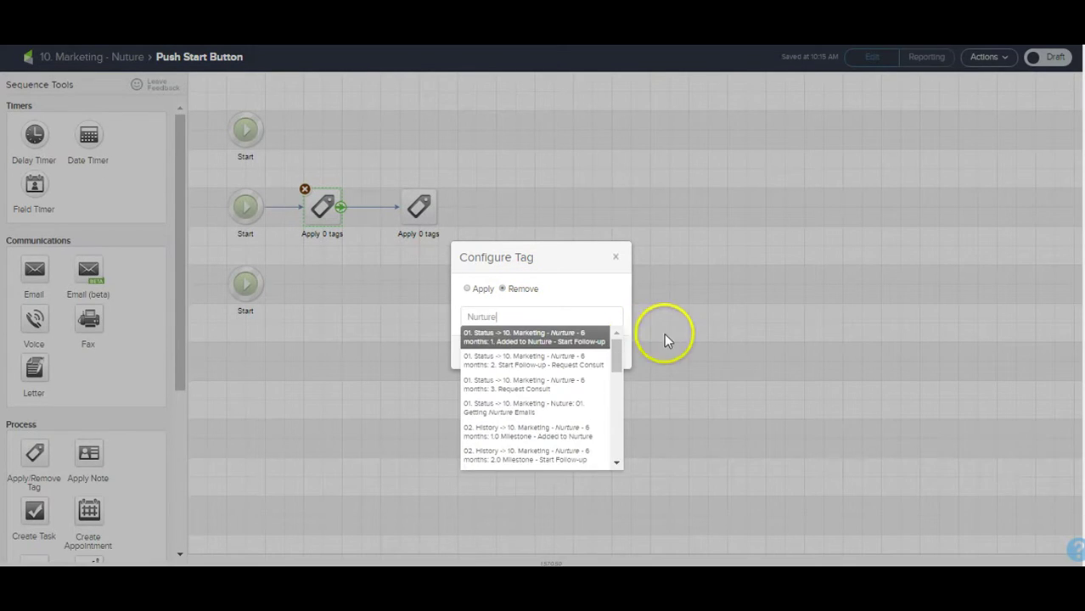
pyautogui.moveTo(620, 349); pyautogui.dragTo(616, 411)
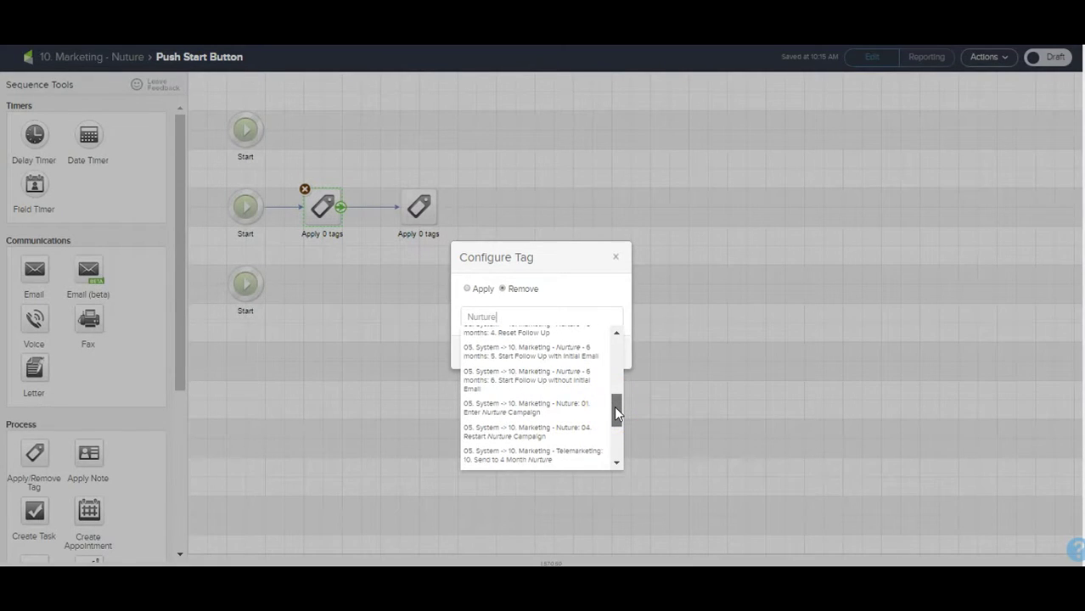
pyautogui.click(557, 412)
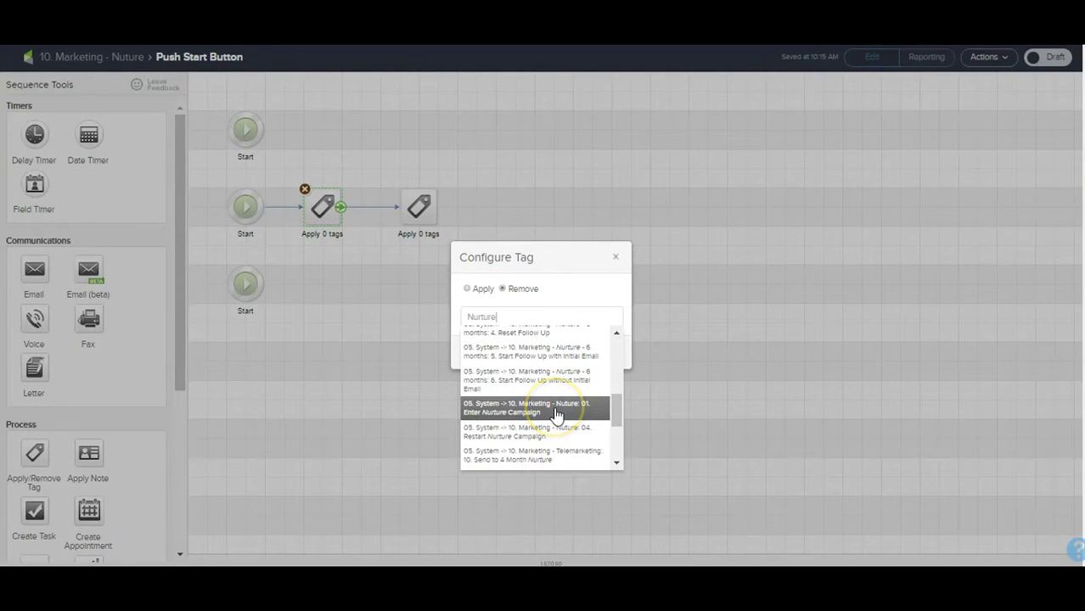
pyautogui.click(603, 366)
# - Set the second tag step to apply the tag "05. System -> 10. Marketing - Nurture: 02. START Button" and take the sequence out of Draft
pyautogui.click(427, 216)
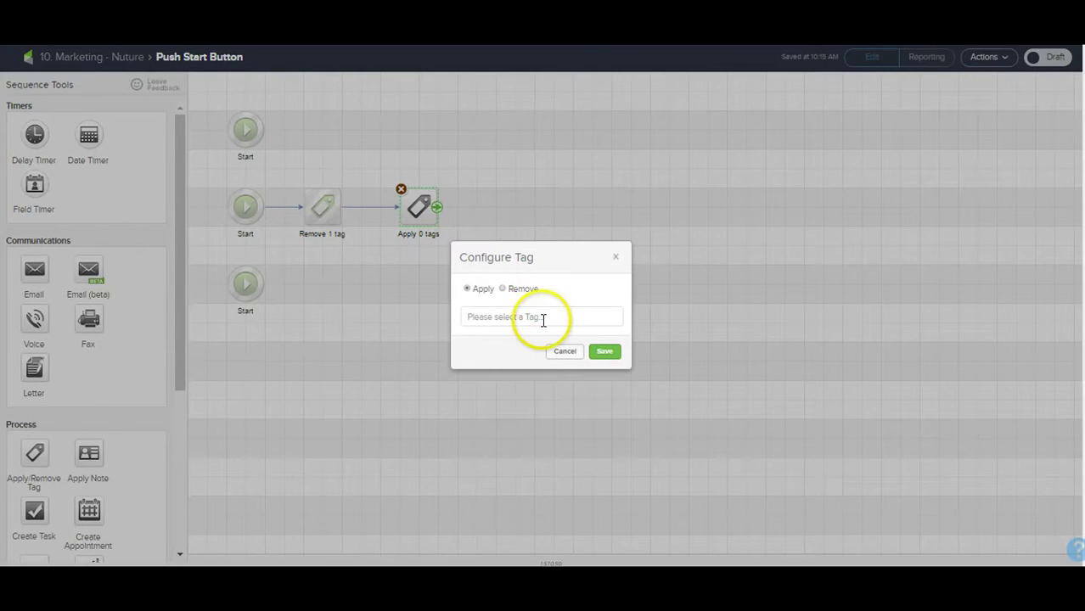
pyautogui.click(544, 319)
pyautogui.write('Nurture')
pyautogui.scroll(-1, 617, 382)
pyautogui.scroll(-5, 617, 411)
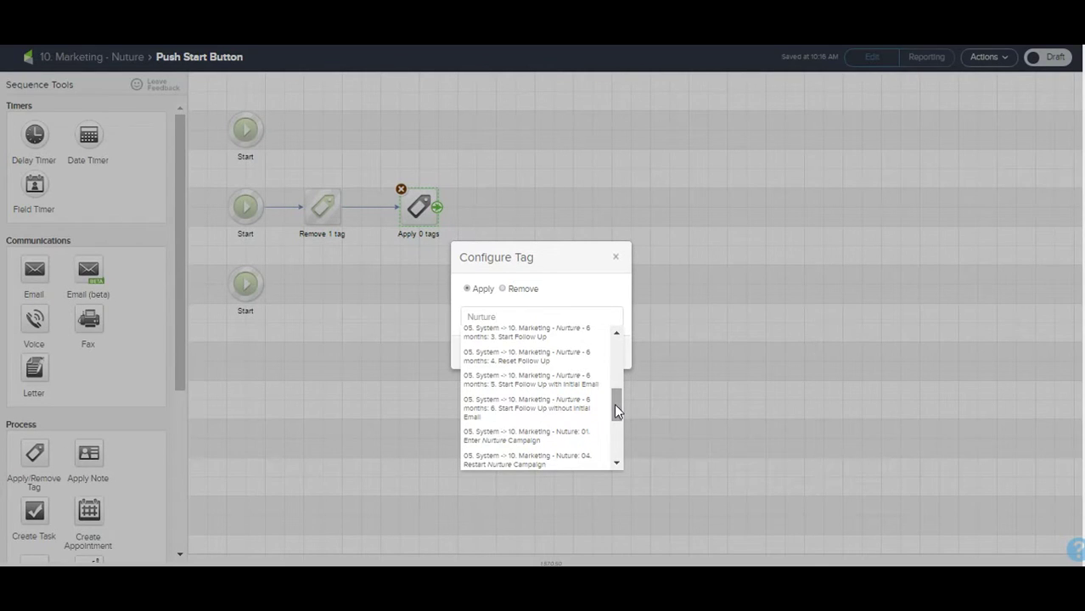
pyautogui.scroll(-2, 614, 410)
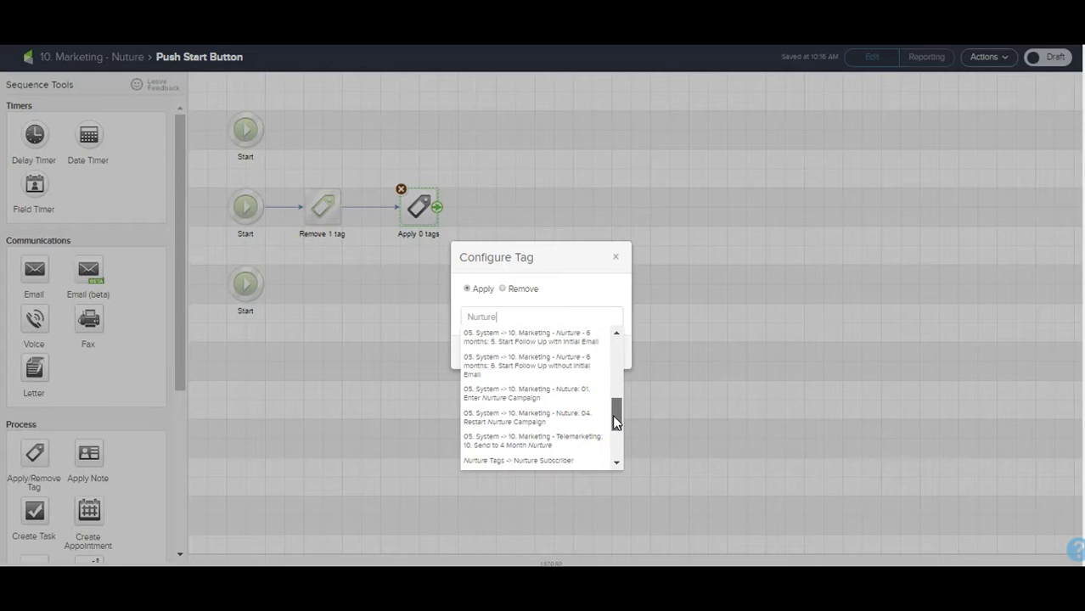
pyautogui.click(551, 310)
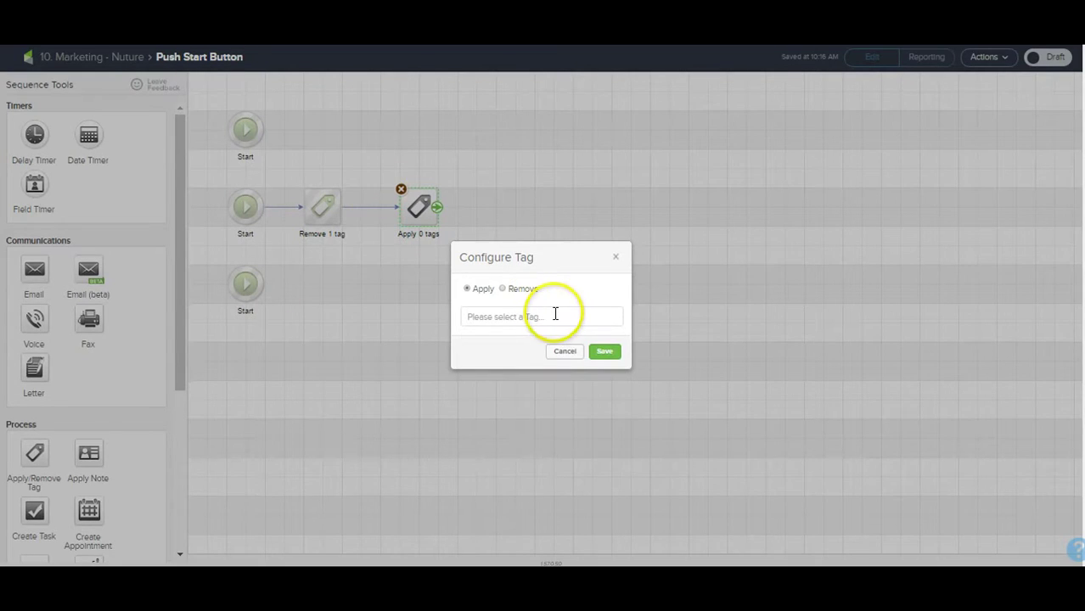
pyautogui.click(555, 314)
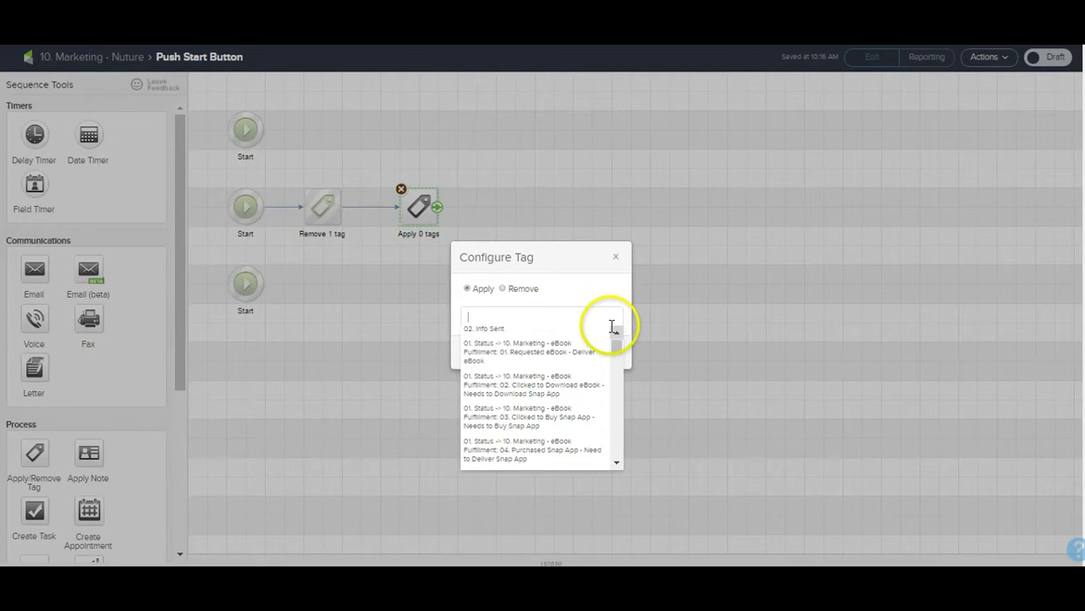
pyautogui.moveTo(615, 345); pyautogui.dragTo(616, 402)
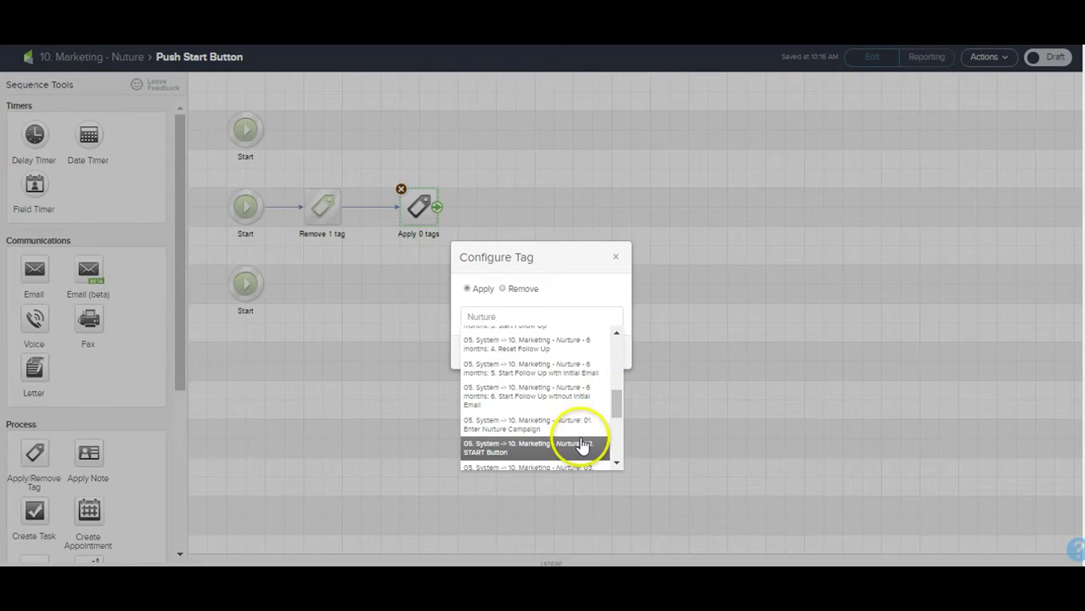
pyautogui.click(582, 447)
pyautogui.click(603, 363)
pyautogui.click(1040, 57)
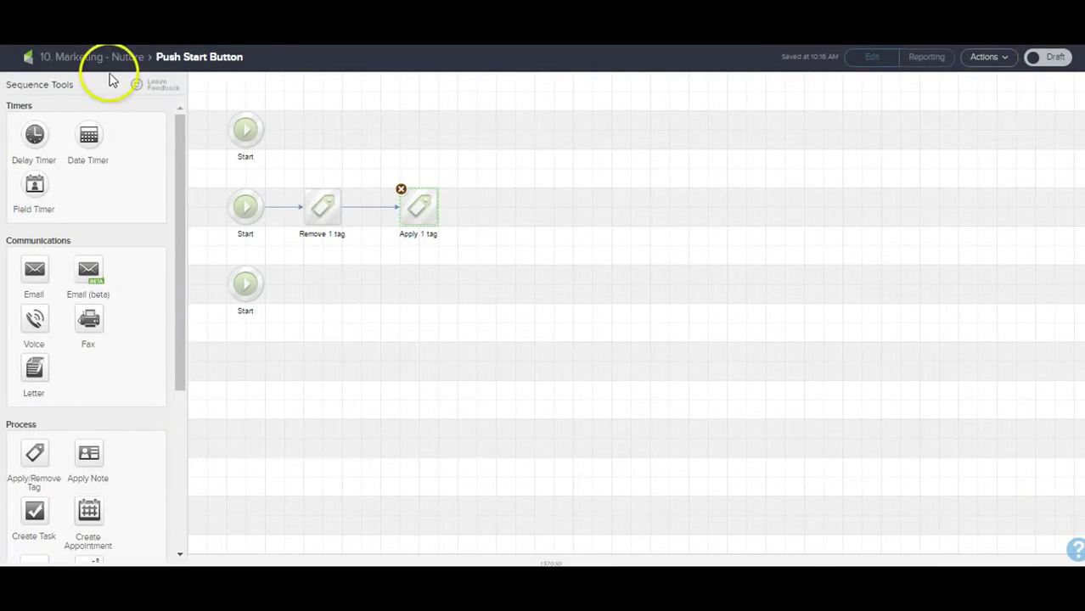
# - Back in the campaign, configure the START Button goal with the tag "05. System -> 10. Marketing - Nurture: 02. START Button"
pyautogui.click(89, 57)
pyautogui.click(228, 112)
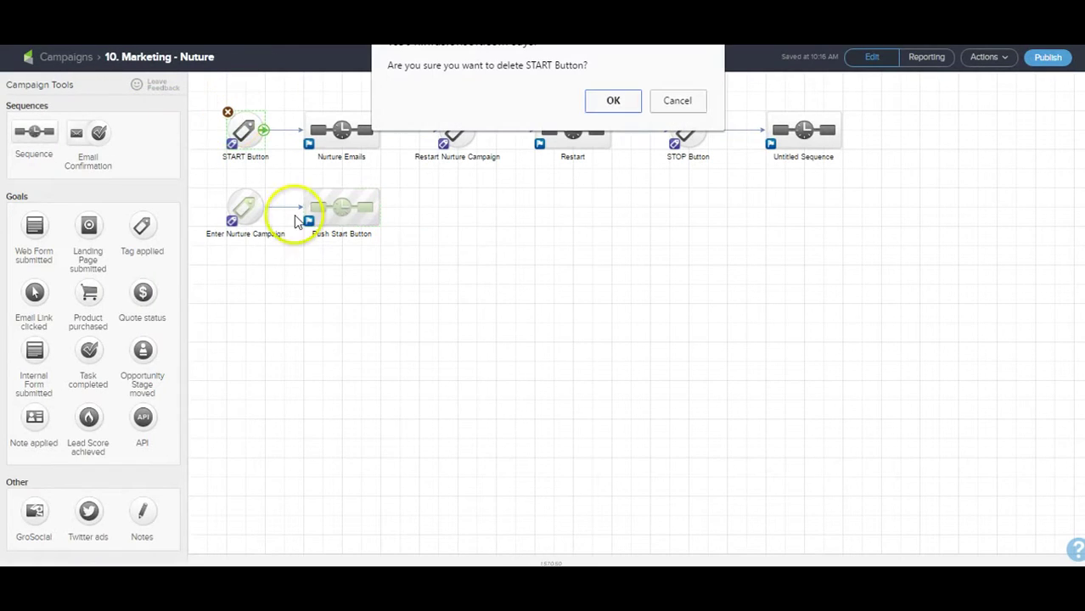
pyautogui.click(678, 100)
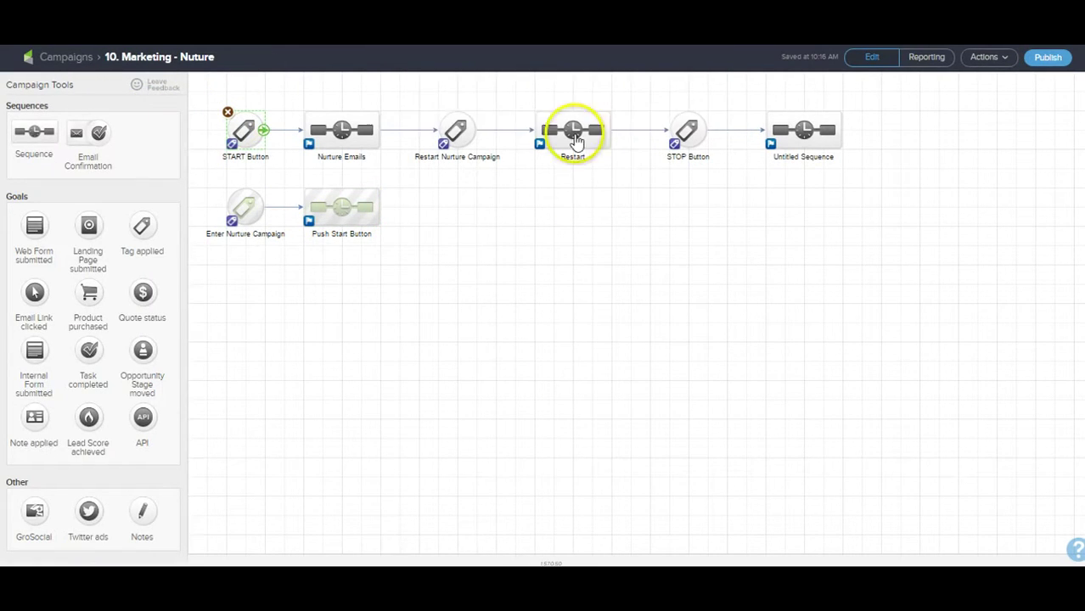
pyautogui.click(244, 132)
pyautogui.click(569, 299)
pyautogui.write('Nurture')
pyautogui.moveTo(658, 351); pyautogui.dragTo(664, 413)
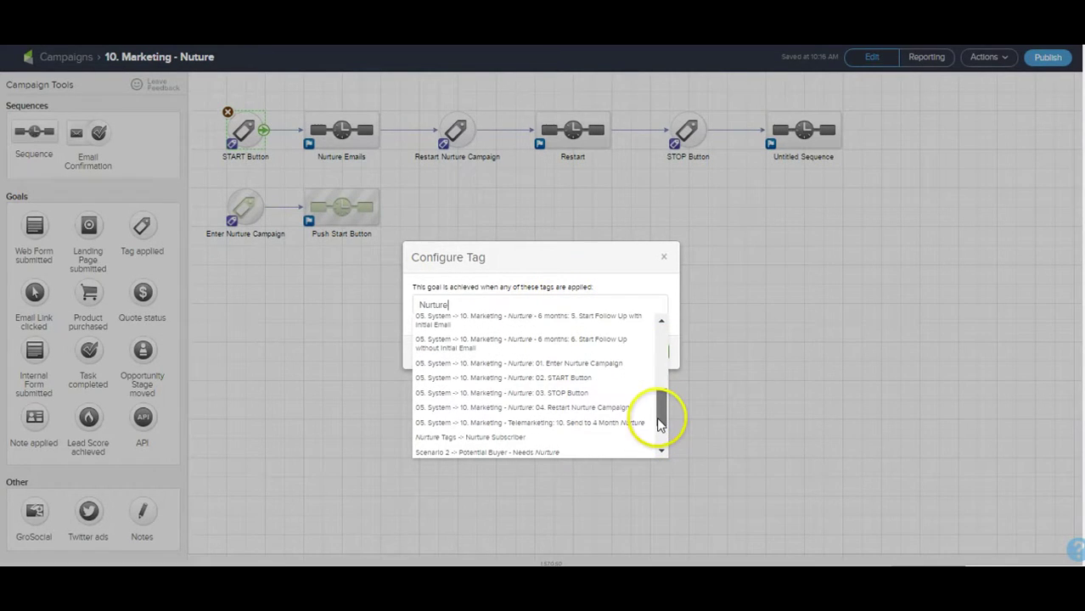
pyautogui.click(602, 379)
pyautogui.click(650, 360)
# - In the Nurture Emails sequence, stack three Start points, chain three Apply/Remove Tag steps after the first and connect one to the second
pyautogui.doubleClick(343, 134)
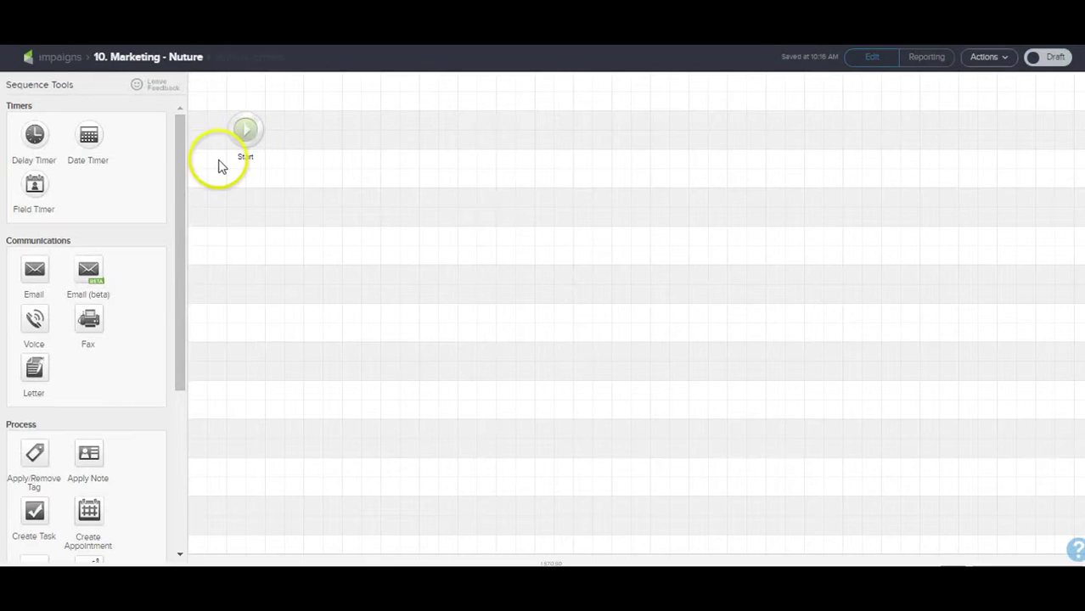
pyautogui.moveTo(240, 138); pyautogui.dragTo(244, 280)
pyautogui.moveTo(34, 454); pyautogui.dragTo(317, 124)
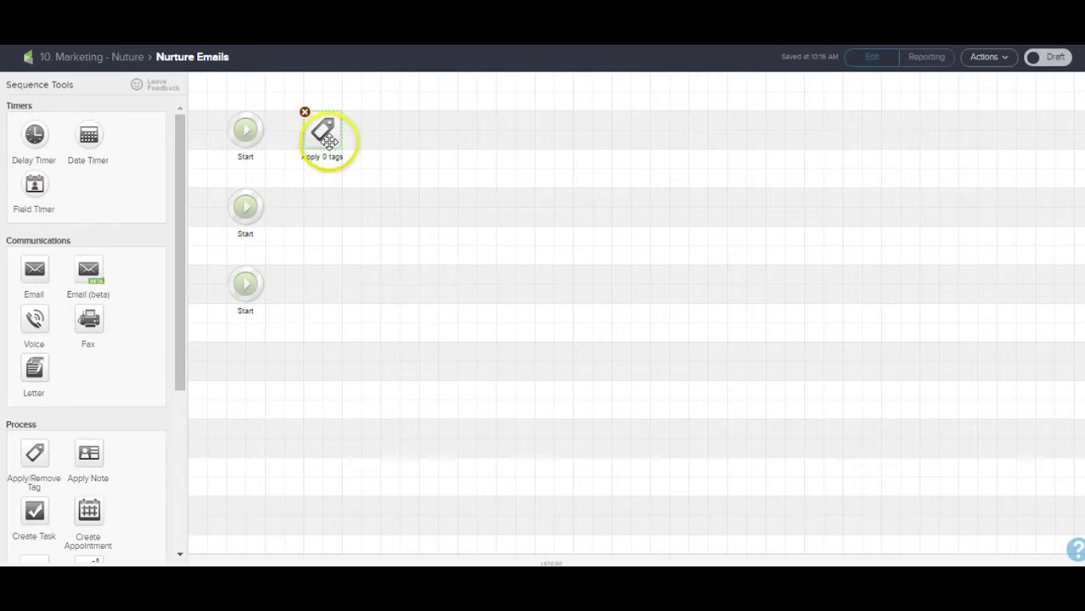
pyautogui.moveTo(407, 138); pyautogui.dragTo(496, 133)
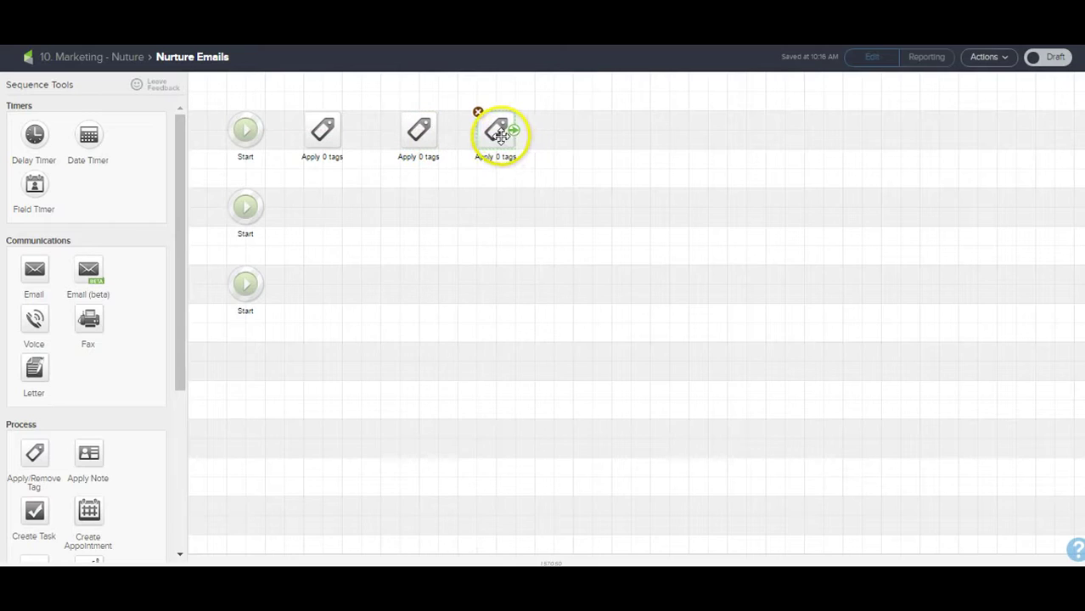
pyautogui.click(331, 127)
pyautogui.moveTo(314, 213)
pyautogui.mouseDown()
pyautogui.moveTo(330, 215)
pyautogui.moveTo(308, 212)
pyautogui.mouseUp()
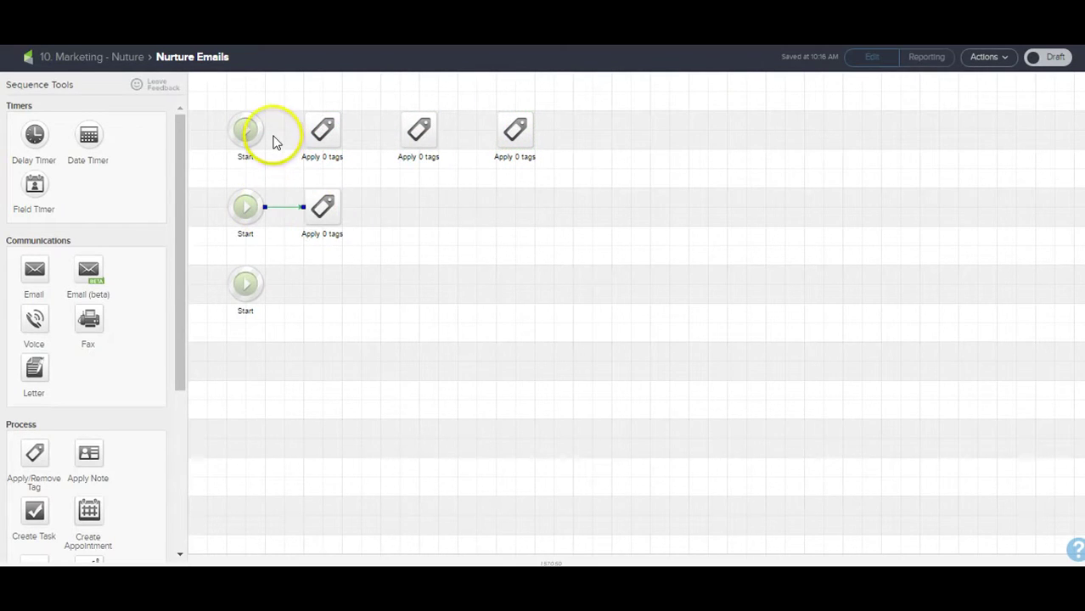
pyautogui.moveTo(264, 129); pyautogui.dragTo(506, 140)
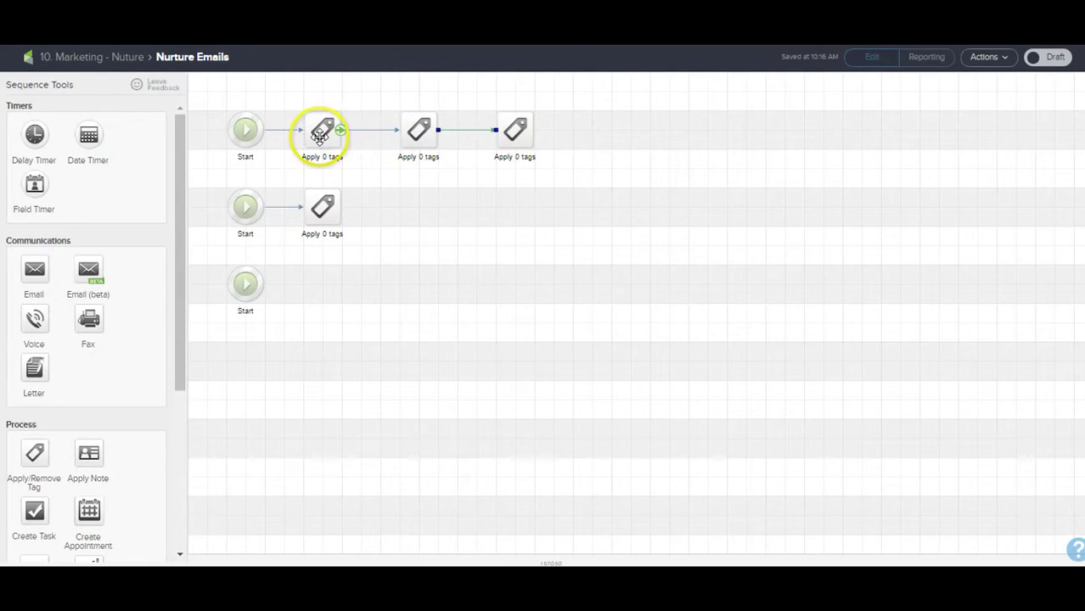
# - Set the first row's first tag step to remove "01. Status -> 10. Marketing - Nurture: 01. Getting Nurture Emails - Getting Nurture Emails"
pyautogui.doubleClick(321, 133)
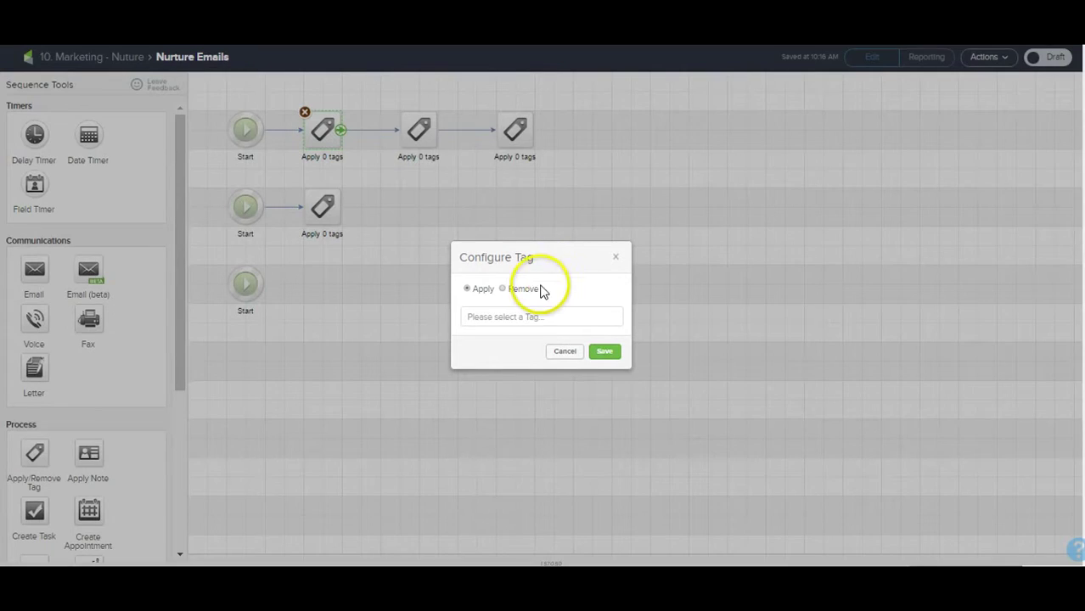
pyautogui.click(541, 289)
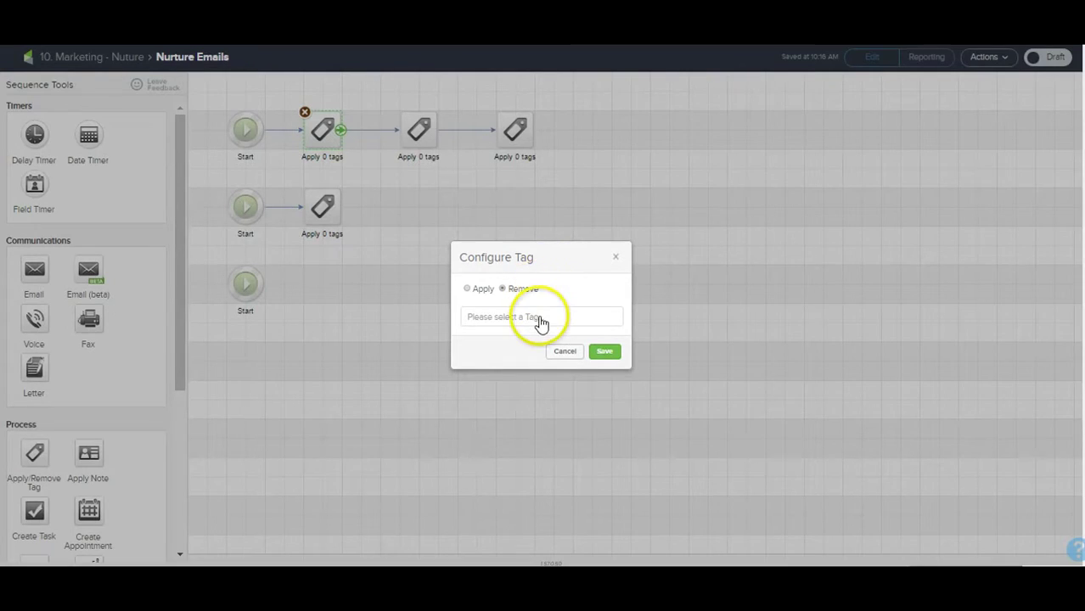
pyautogui.click(541, 317)
pyautogui.write('Nurture')
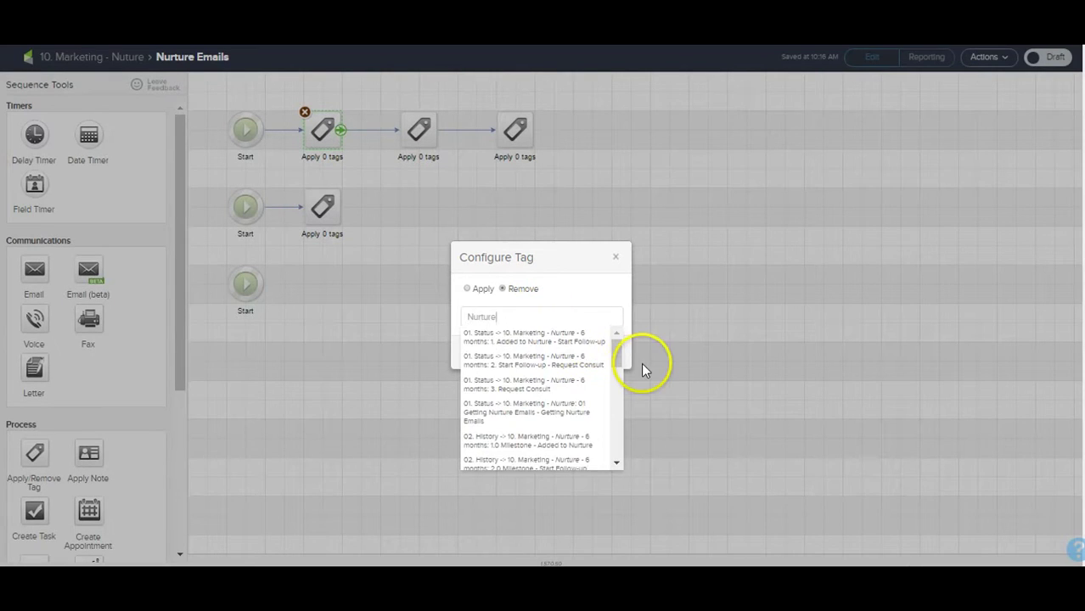
pyautogui.moveTo(617, 351); pyautogui.dragTo(617, 399)
pyautogui.moveTo(618, 358); pyautogui.dragTo(618, 357)
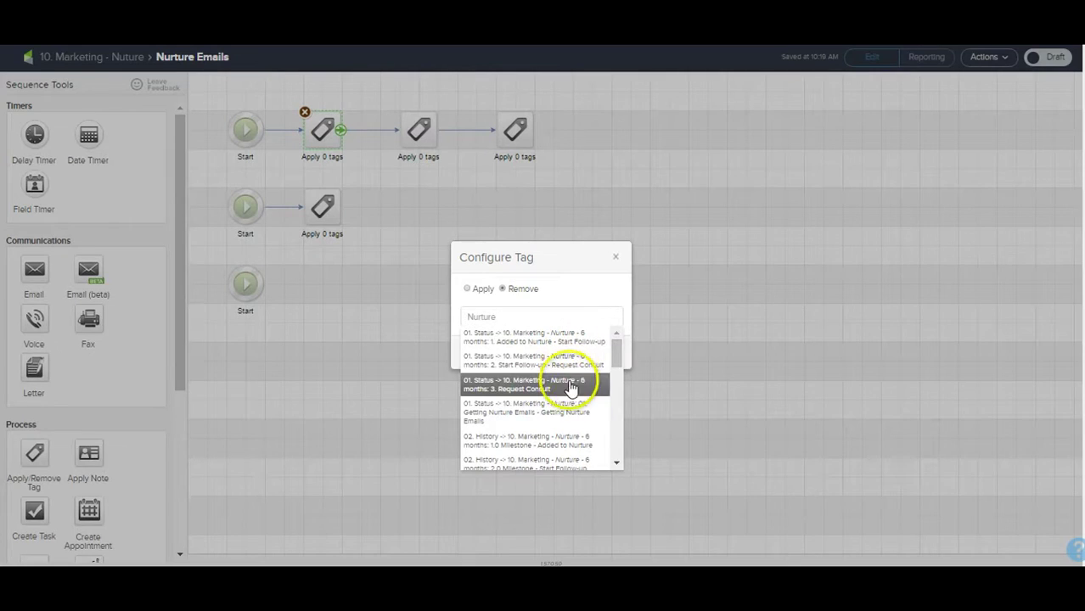
pyautogui.moveTo(617, 352); pyautogui.dragTo(616, 376)
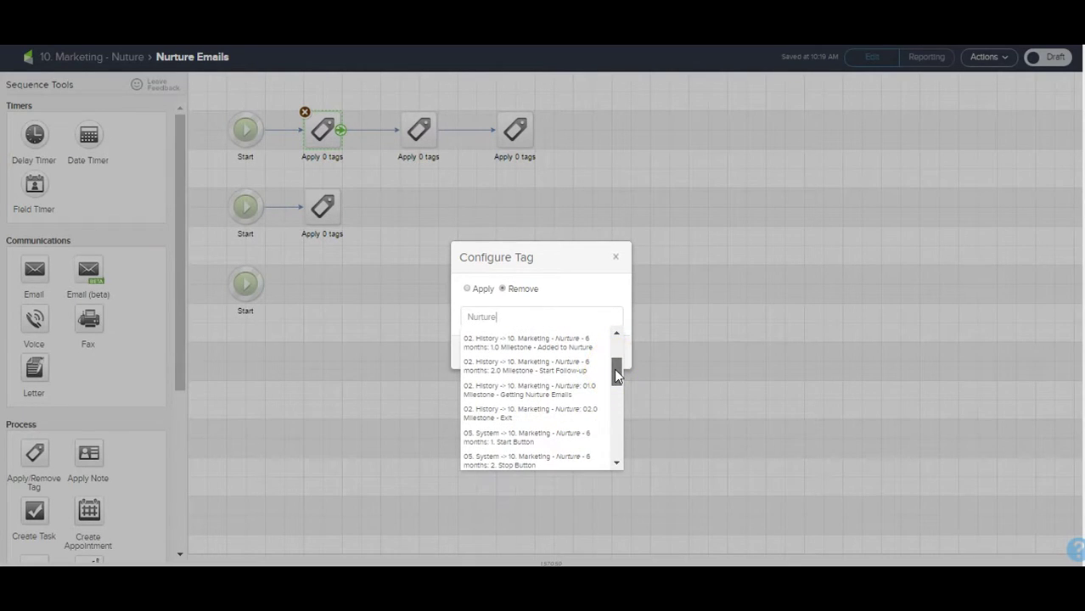
pyautogui.moveTo(615, 374); pyautogui.dragTo(616, 334)
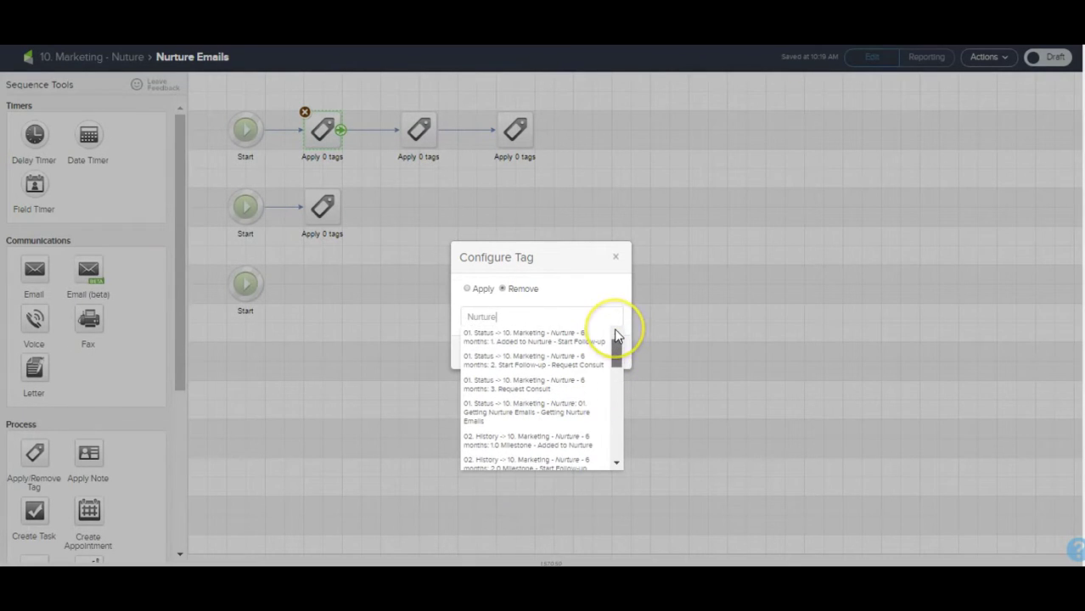
pyautogui.click(544, 416)
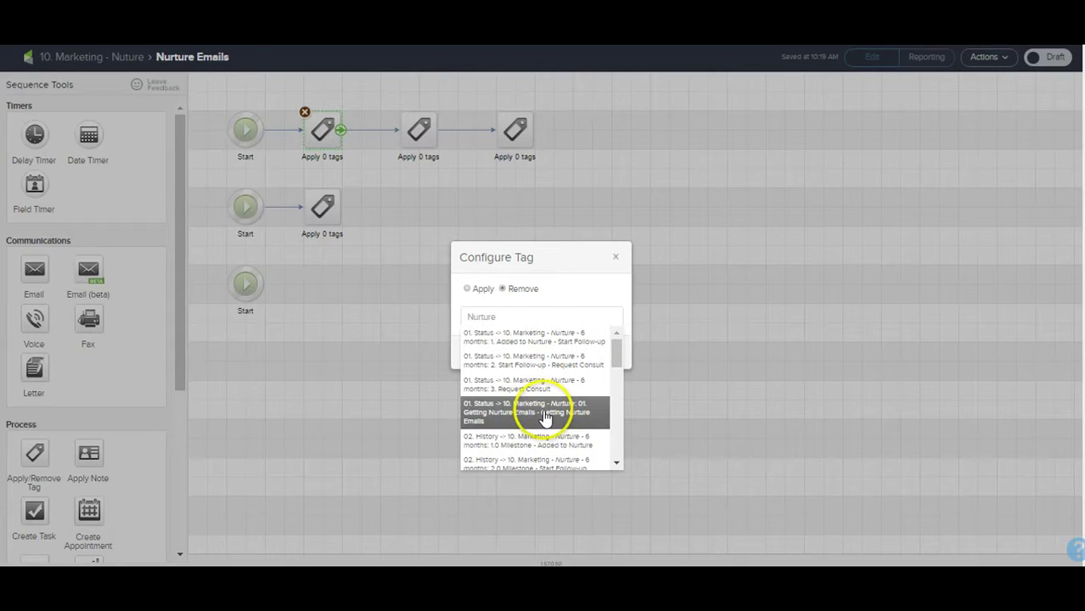
pyautogui.click(605, 369)
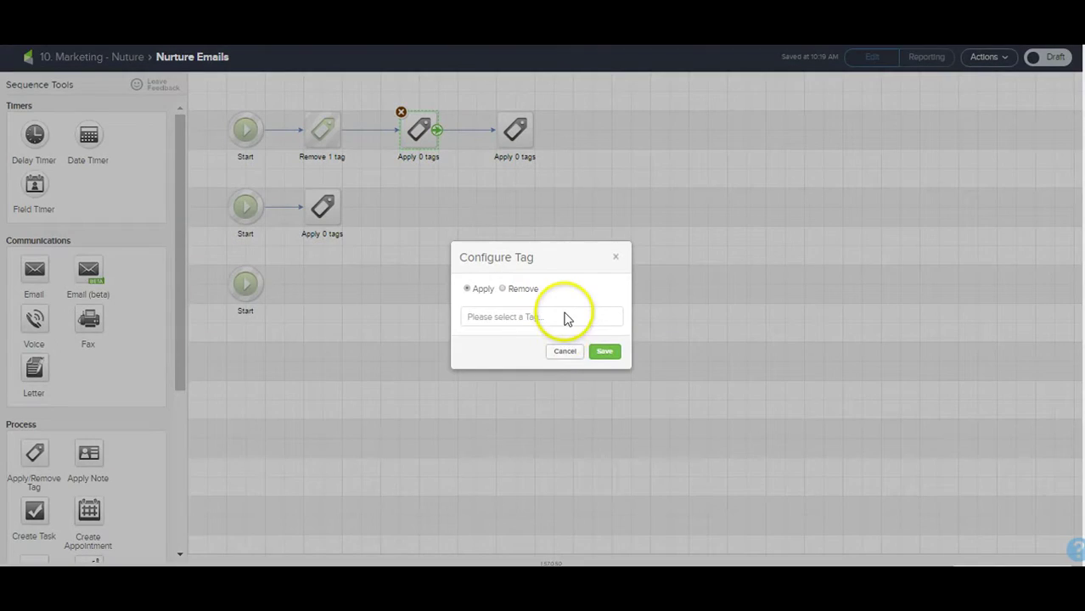
# - Set the first row's second tag step to apply "01. Status -> 10. Marketing - Nurture: 01. Getting Nurture Emails - Getting Nurture Emails"
pyautogui.click(565, 321)
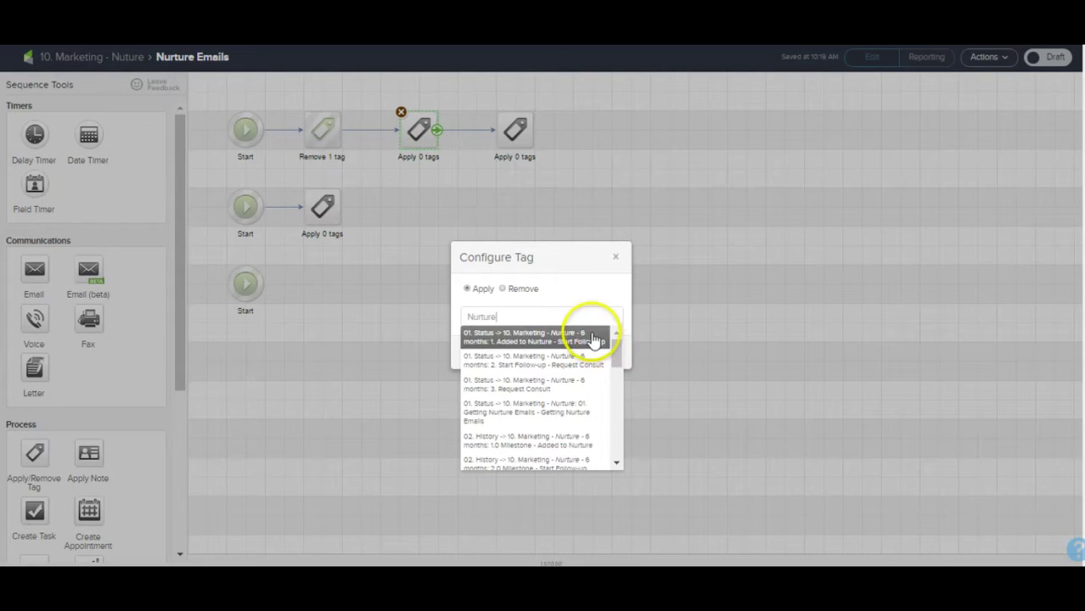
pyautogui.moveTo(613, 357); pyautogui.dragTo(615, 373)
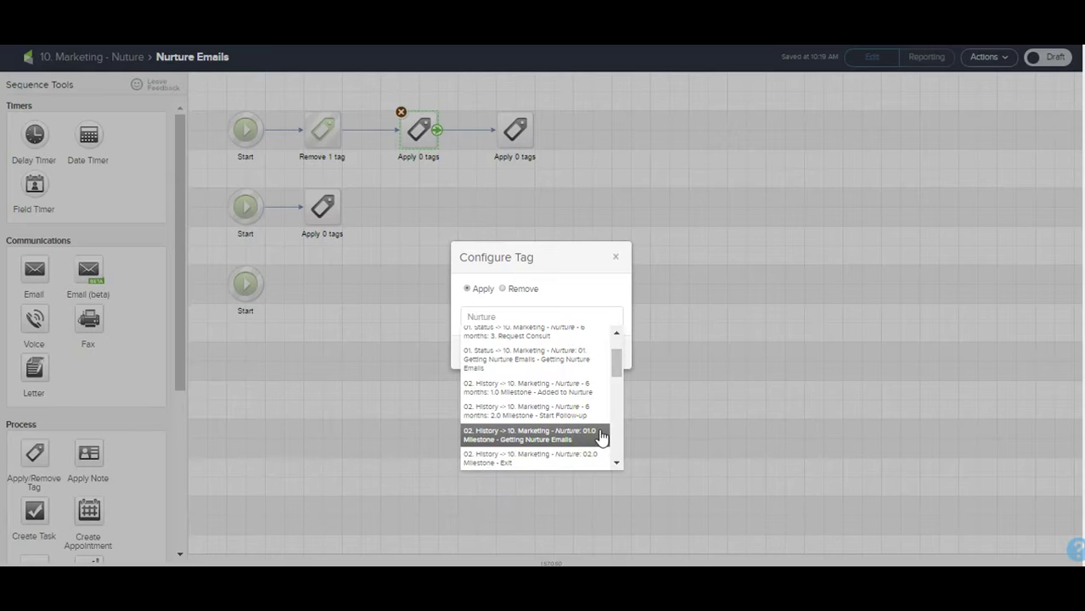
pyautogui.click(583, 360)
pyautogui.click(604, 370)
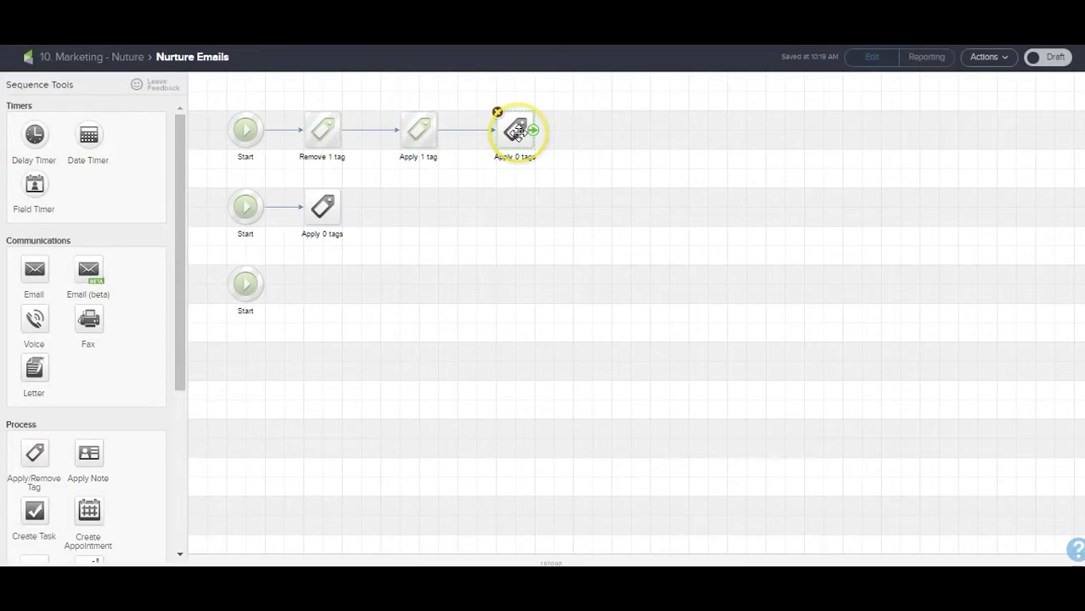
# - Set the first row's third tag step to apply "02. History -> 10. Marketing - Nurture: 01.0 Milestone - Getting Nurture Emails"
pyautogui.doubleClick(517, 131)
pyautogui.click(527, 315)
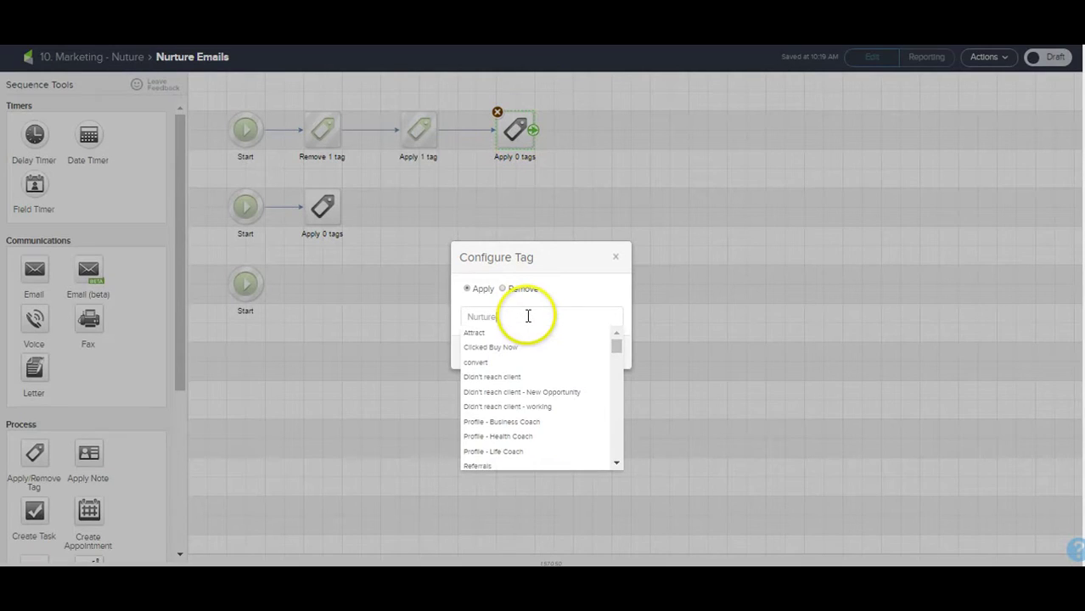
pyautogui.write('Nurture')
pyautogui.scroll(-3, 616, 368)
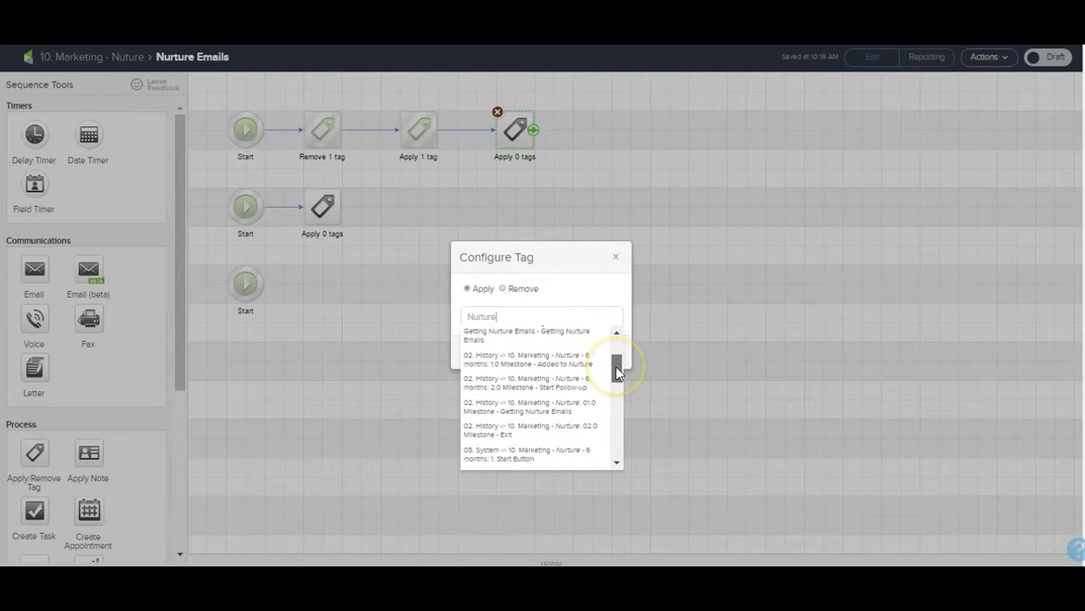
pyautogui.click(584, 408)
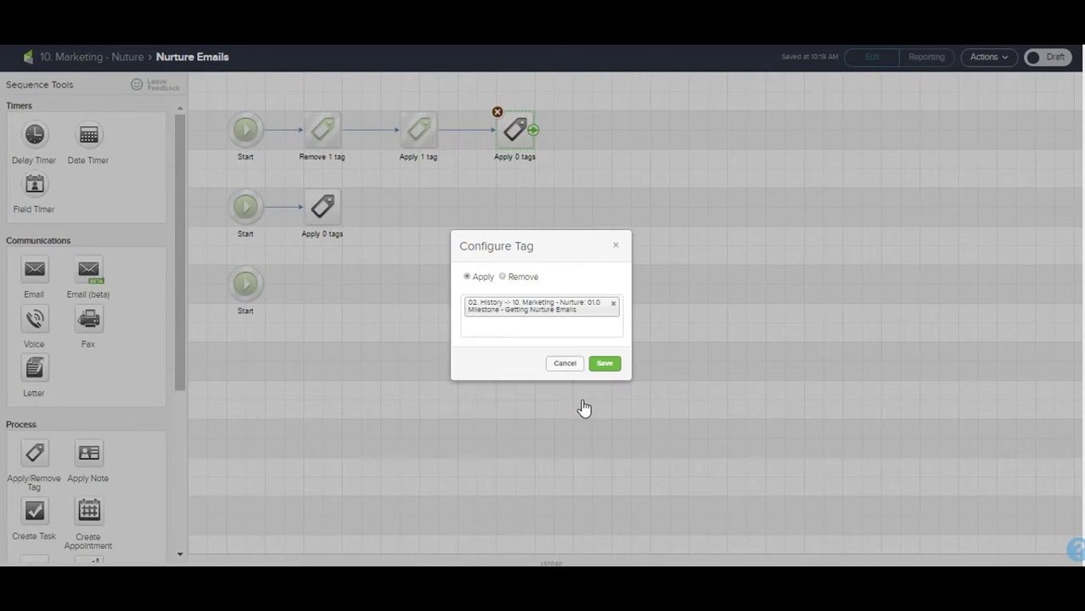
pyautogui.click(604, 363)
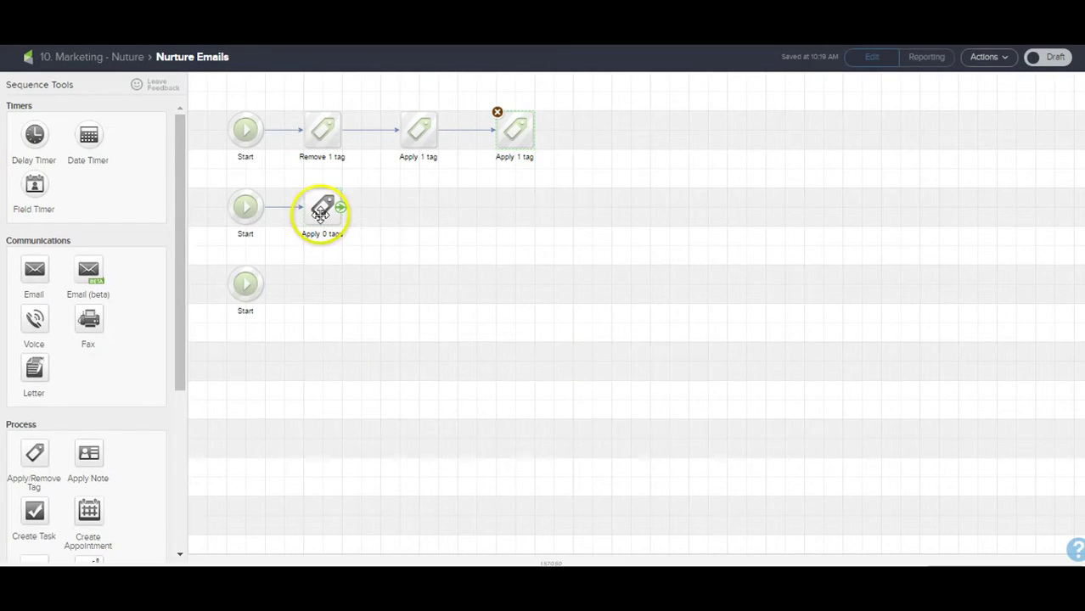
# - Set the second row's tag step to remove the tag "05. System -> 10. Marketing - Nurture: 02. START Button"
pyautogui.doubleClick(321, 212)
pyautogui.click(512, 289)
pyautogui.click(515, 315)
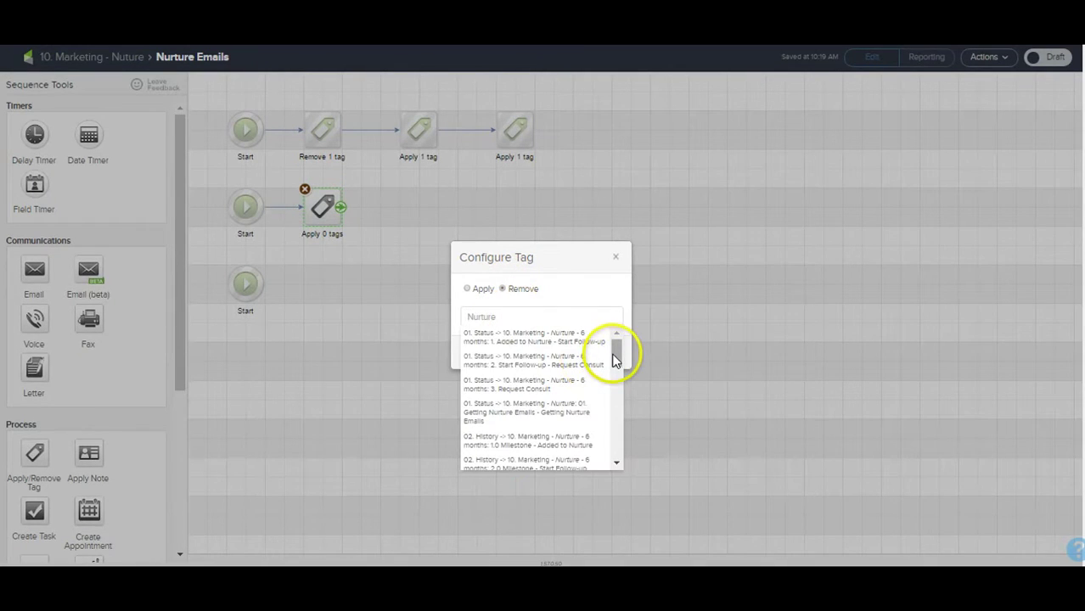
pyautogui.moveTo(614, 350); pyautogui.dragTo(615, 424)
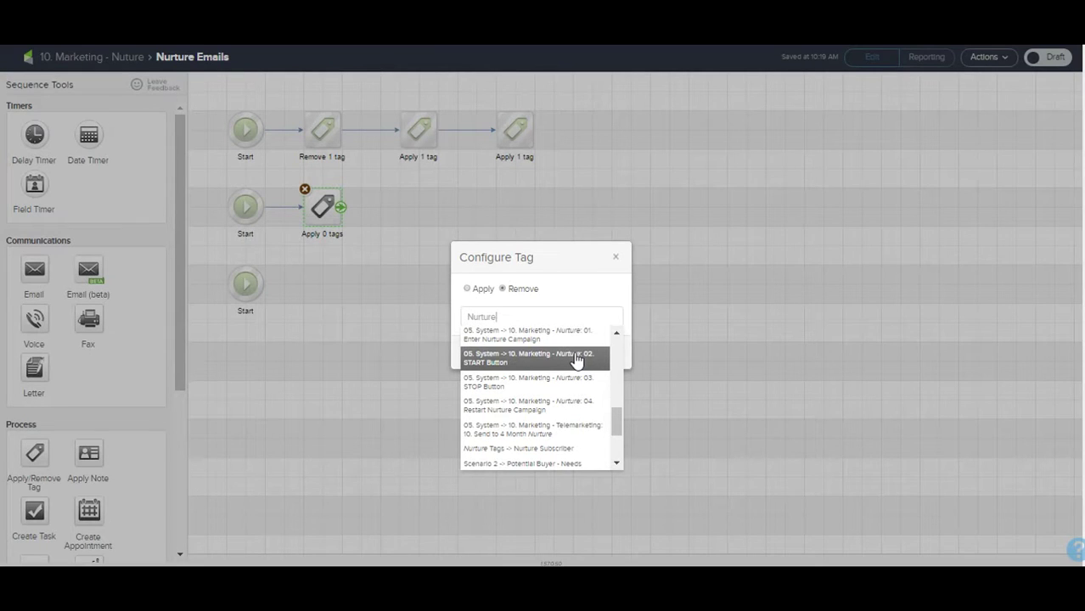
pyautogui.click(576, 360)
pyautogui.click(600, 367)
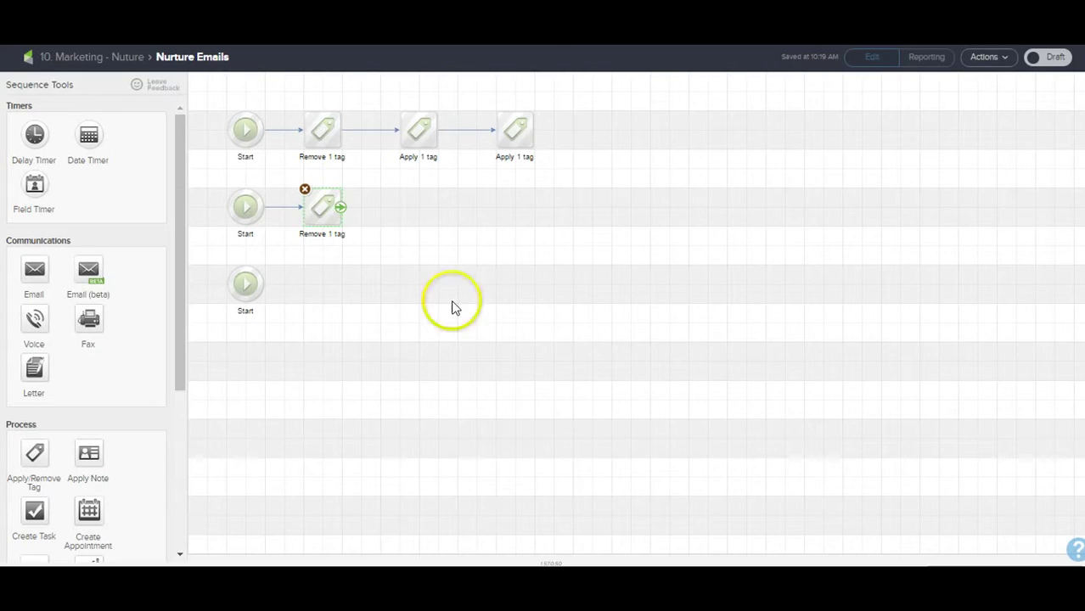
# - Add a delay timer after the third row's Start and set it to wait at least 6 months
pyautogui.moveTo(34, 134); pyautogui.dragTo(306, 285)
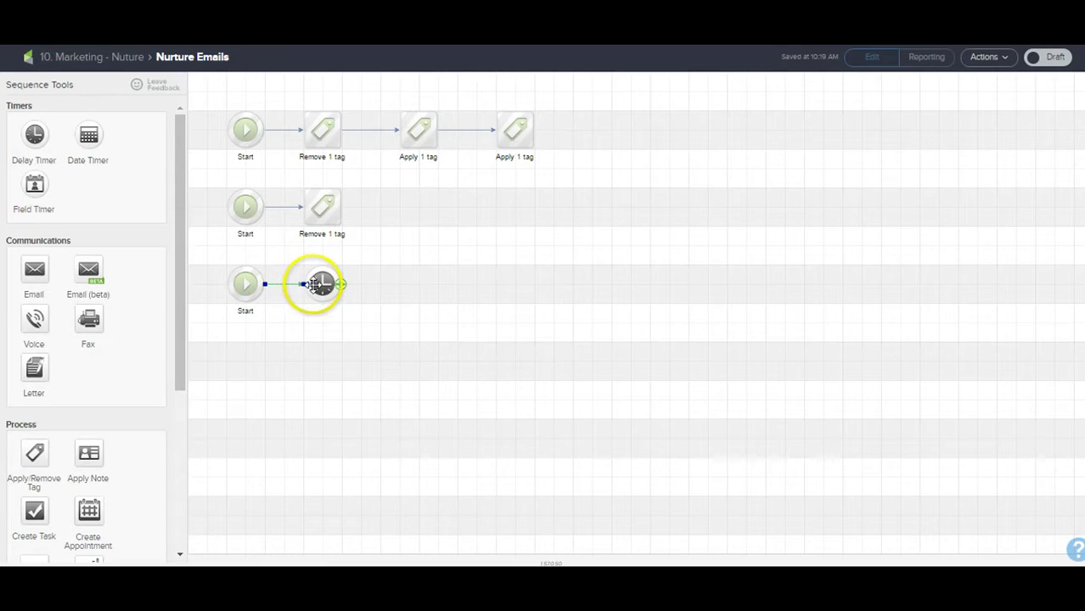
pyautogui.doubleClick(320, 286)
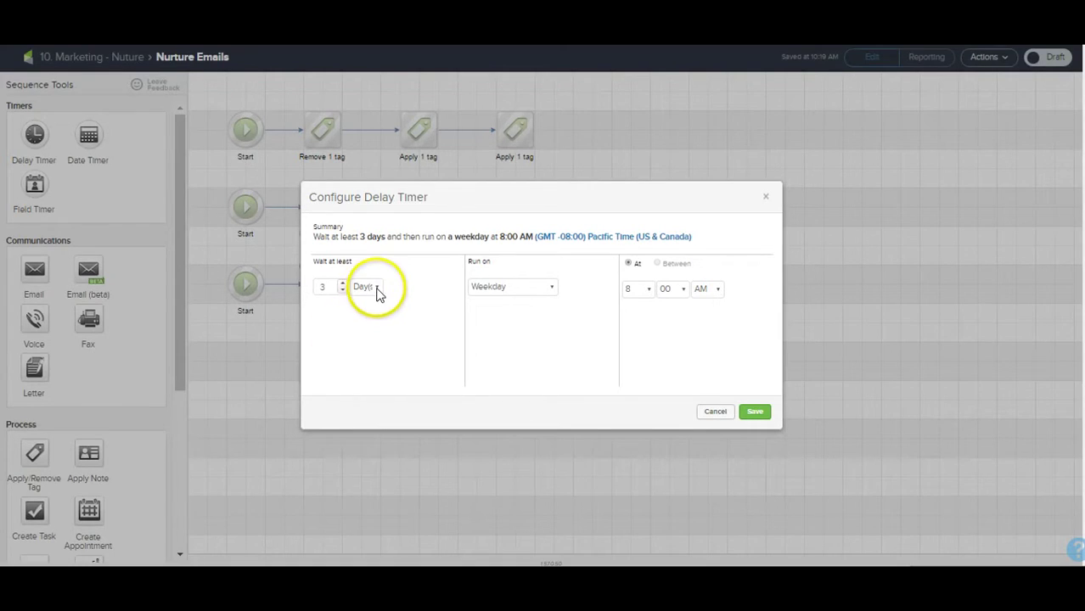
pyautogui.click(376, 288)
pyautogui.click(364, 346)
pyautogui.click(342, 284)
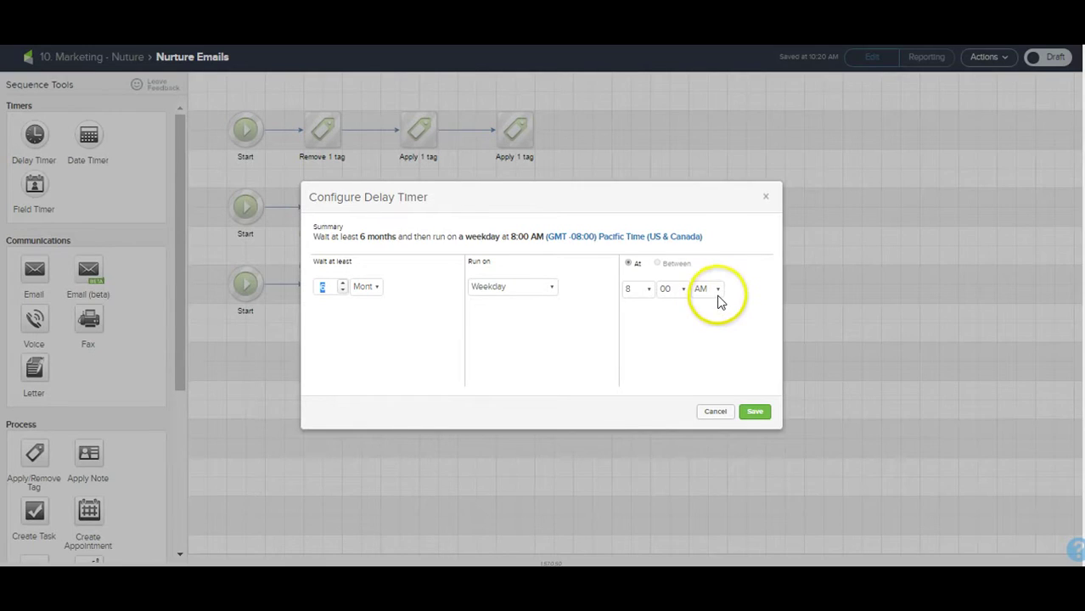
# - Set the delay timer to run on any Tuesday of any month at 8:30 AM and save it
pyautogui.click(550, 291)
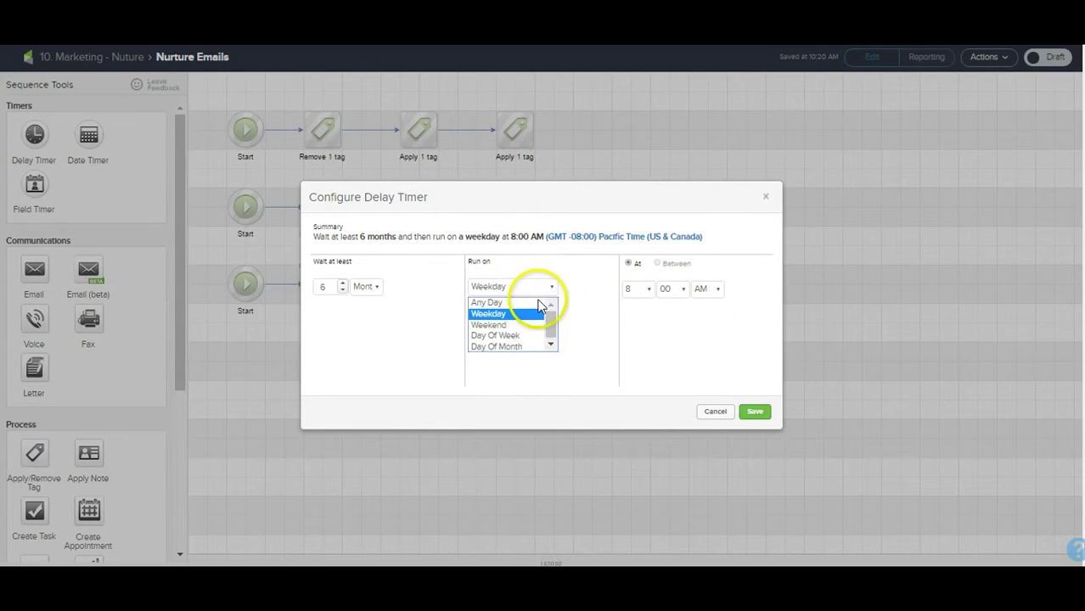
pyautogui.click(525, 337)
pyautogui.click(521, 346)
pyautogui.click(668, 287)
pyautogui.click(667, 326)
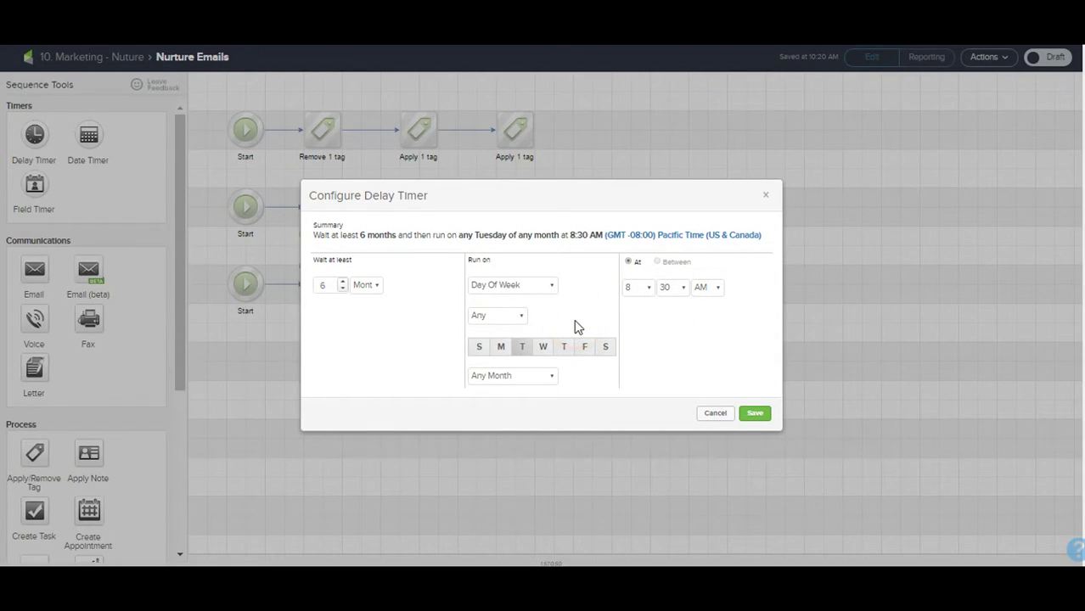
pyautogui.click(755, 416)
# - Add an email step after the third row's timer and duplicate the timer and the email further along the row
pyautogui.moveTo(34, 270); pyautogui.dragTo(416, 285)
pyautogui.moveTo(321, 281); pyautogui.dragTo(516, 287)
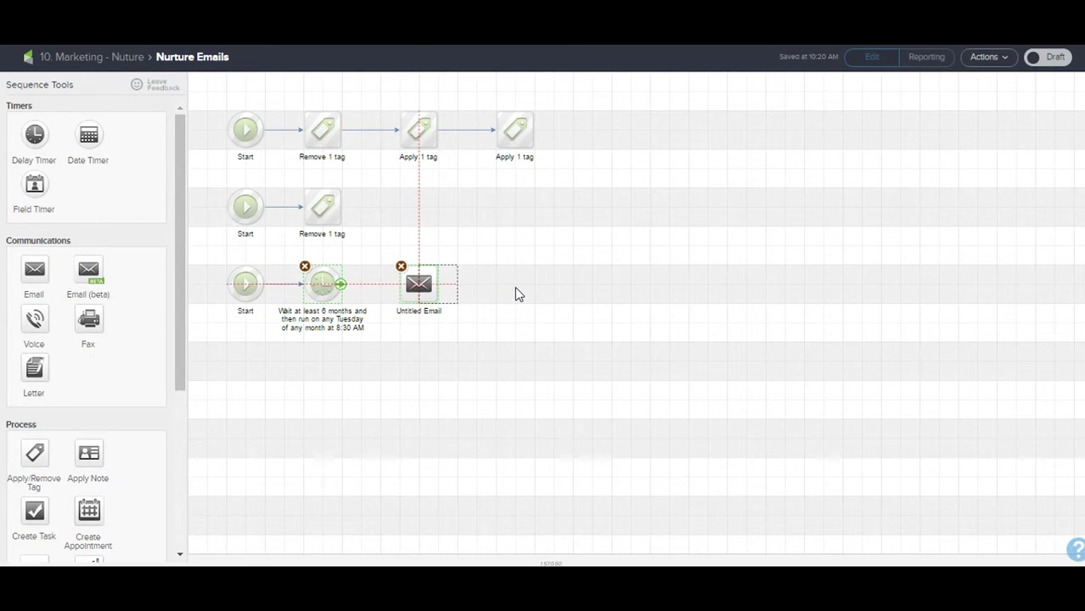
pyautogui.moveTo(437, 287); pyautogui.dragTo(514, 288)
pyautogui.moveTo(417, 285); pyautogui.dragTo(616, 294)
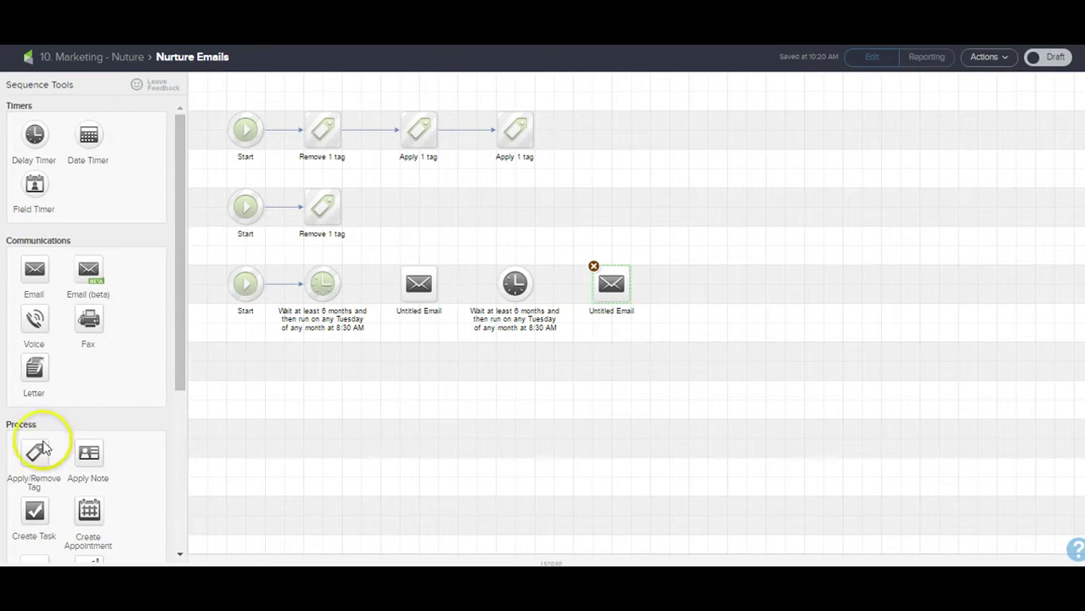
# - Add a tag step after the last email, applying "05. System -> 10. Marketing - Telemarketing: 06. Restart Call Back on Date"
pyautogui.moveTo(37, 450); pyautogui.dragTo(706, 218)
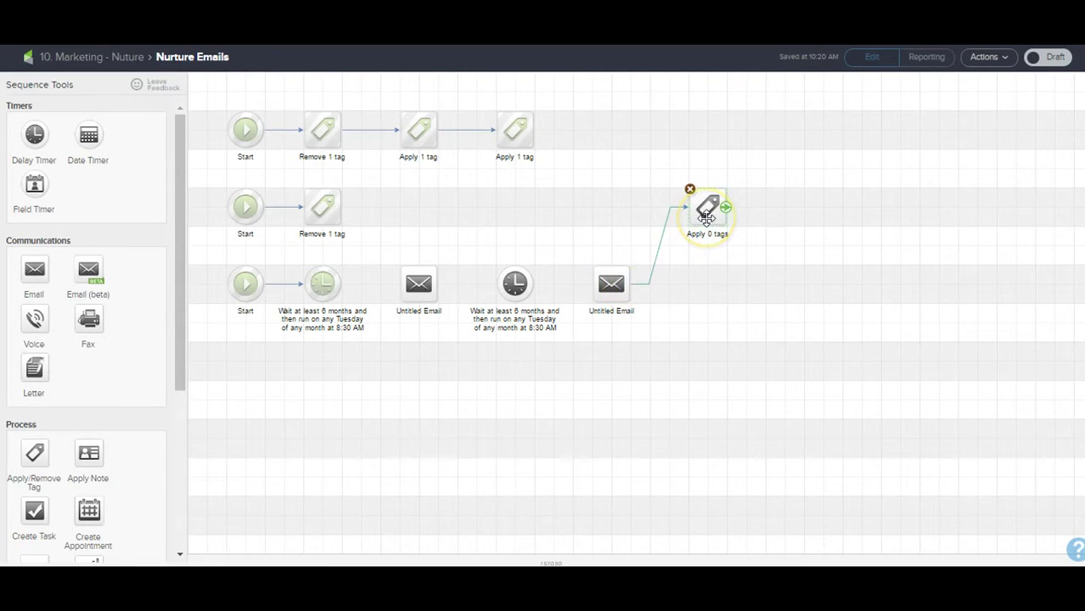
pyautogui.doubleClick(706, 218)
pyautogui.click(569, 317)
pyautogui.write('restart')
pyautogui.moveTo(612, 354); pyautogui.dragTo(617, 409)
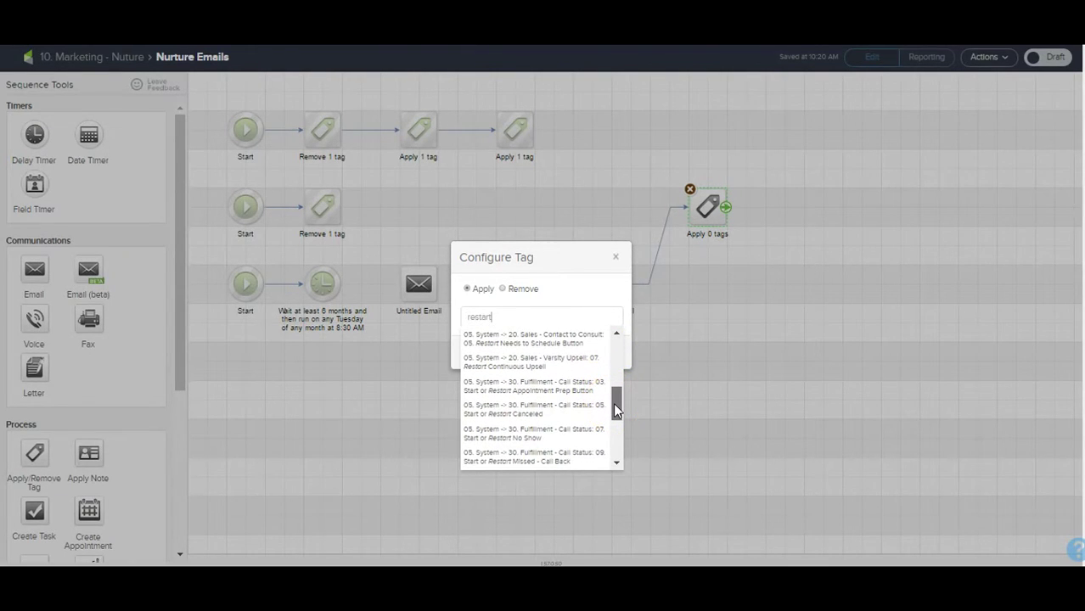
pyautogui.moveTo(614, 404)
pyautogui.mouseDown()
pyautogui.moveTo(615, 440)
pyautogui.moveTo(611, 393)
pyautogui.mouseUp()
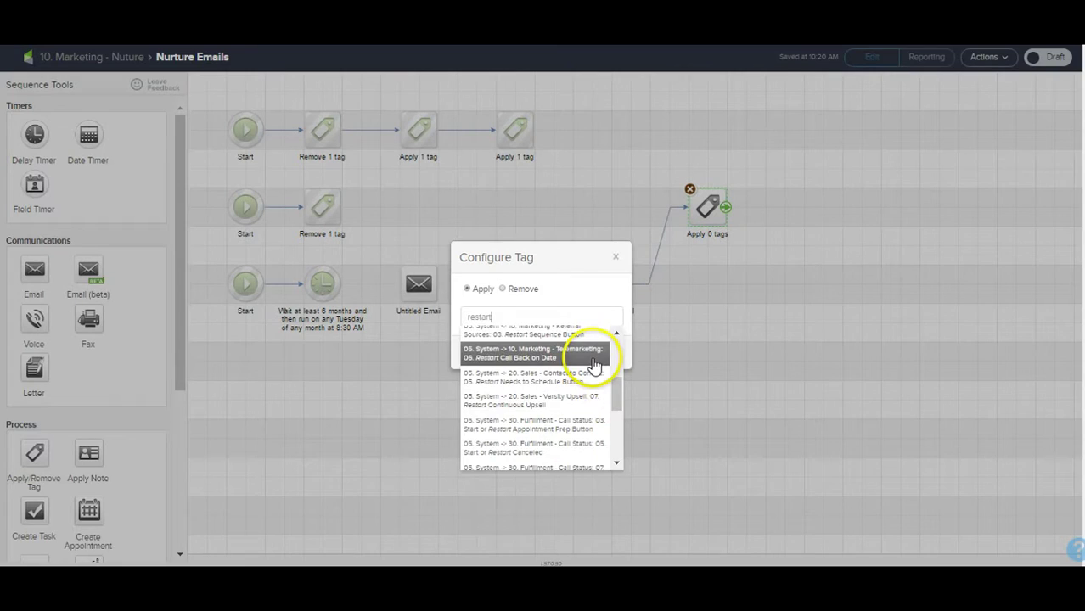
pyautogui.click(595, 357)
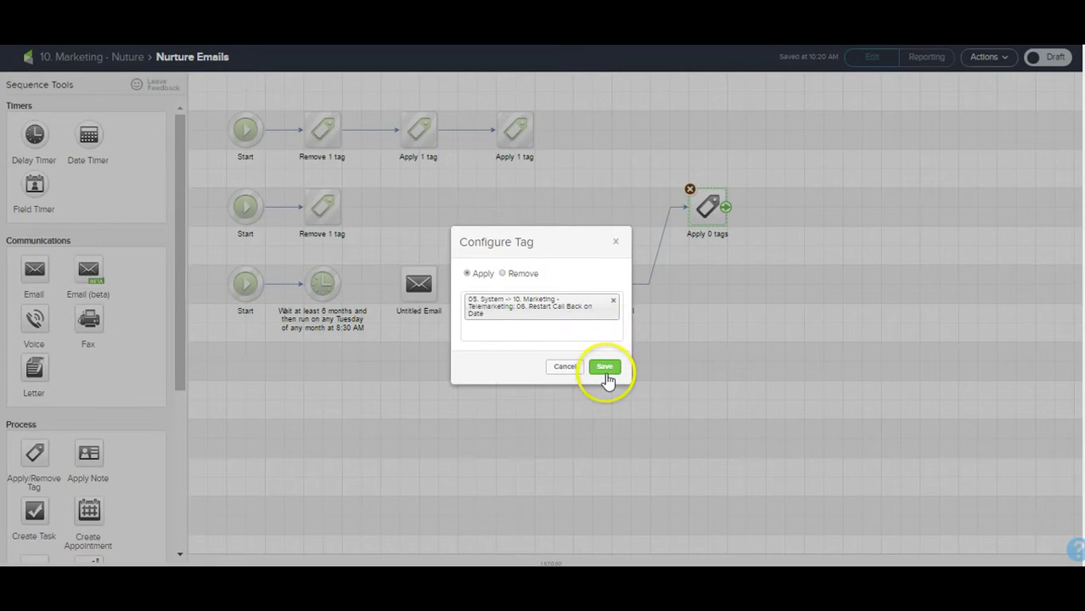
pyautogui.click(604, 370)
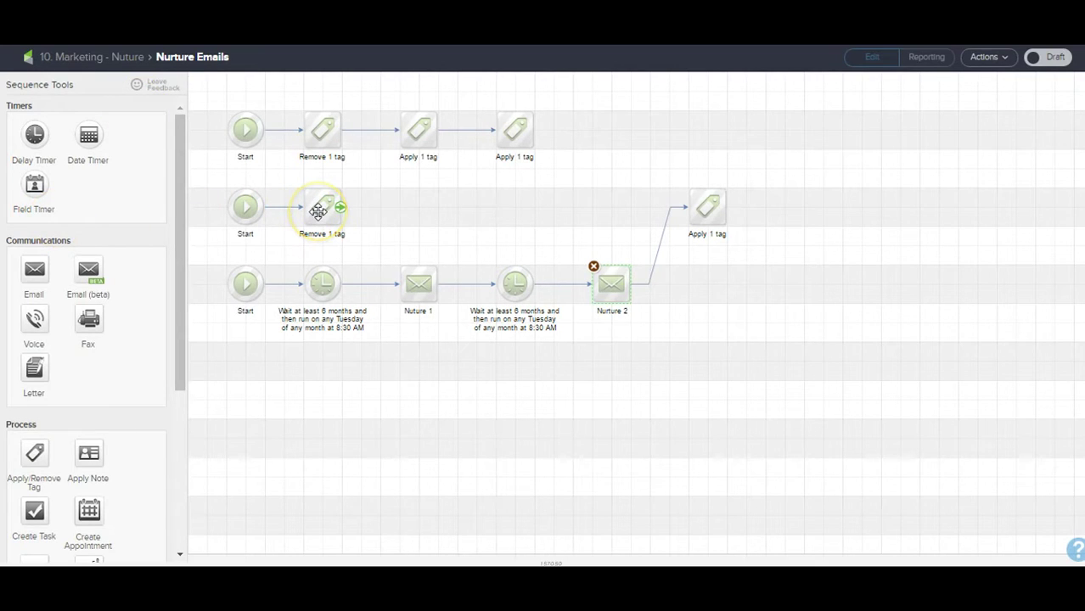
# - Review the "Nuture 1" email, mark the Nurture Emails sequence as Ready and return to the campaign
pyautogui.doubleClick(430, 293)
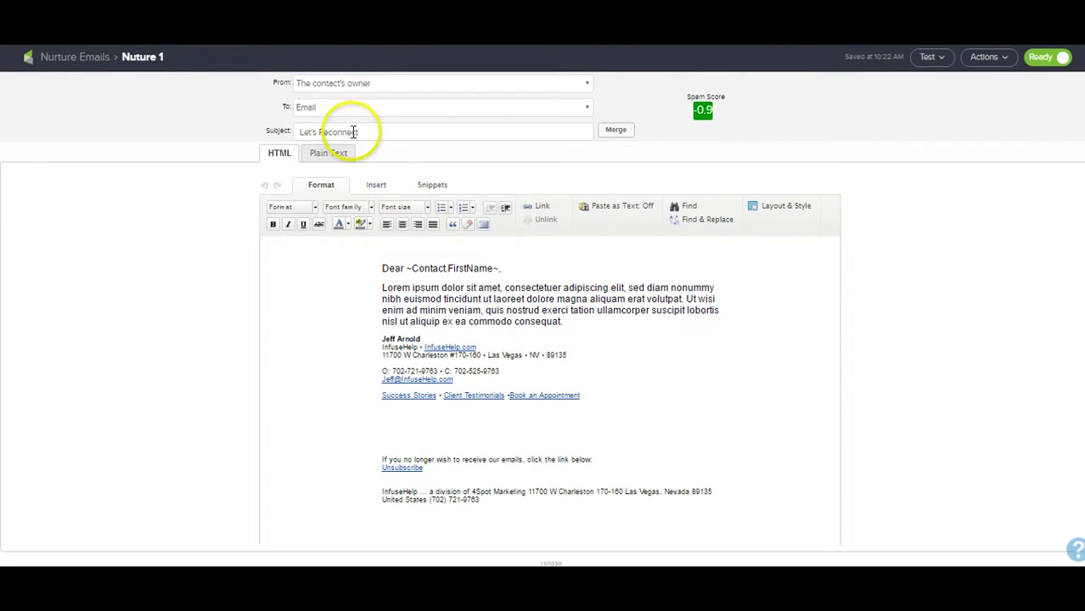
pyautogui.click(85, 61)
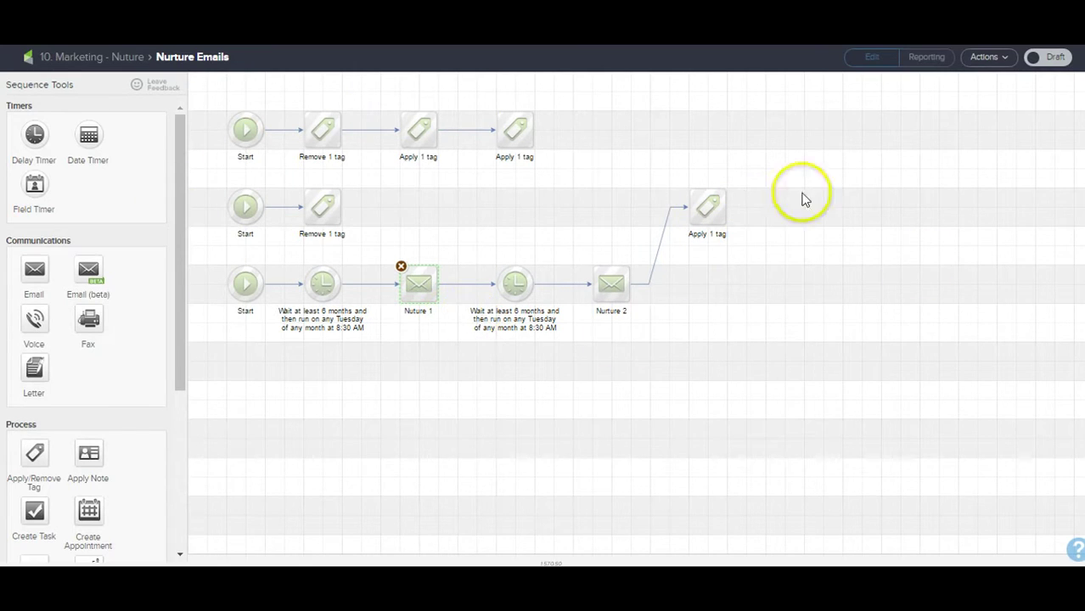
pyautogui.click(1048, 57)
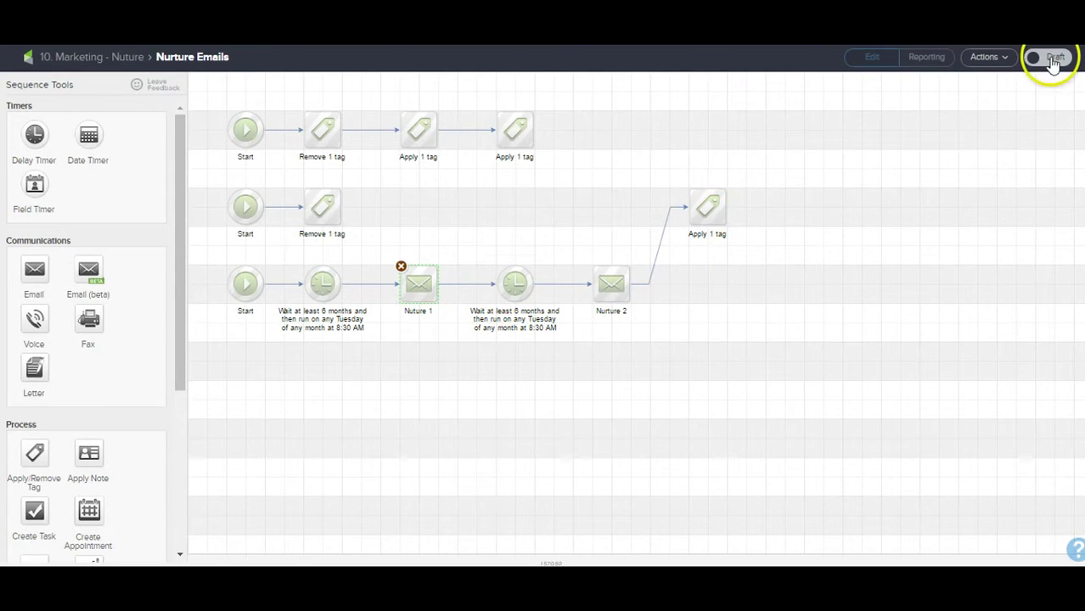
pyautogui.click(127, 57)
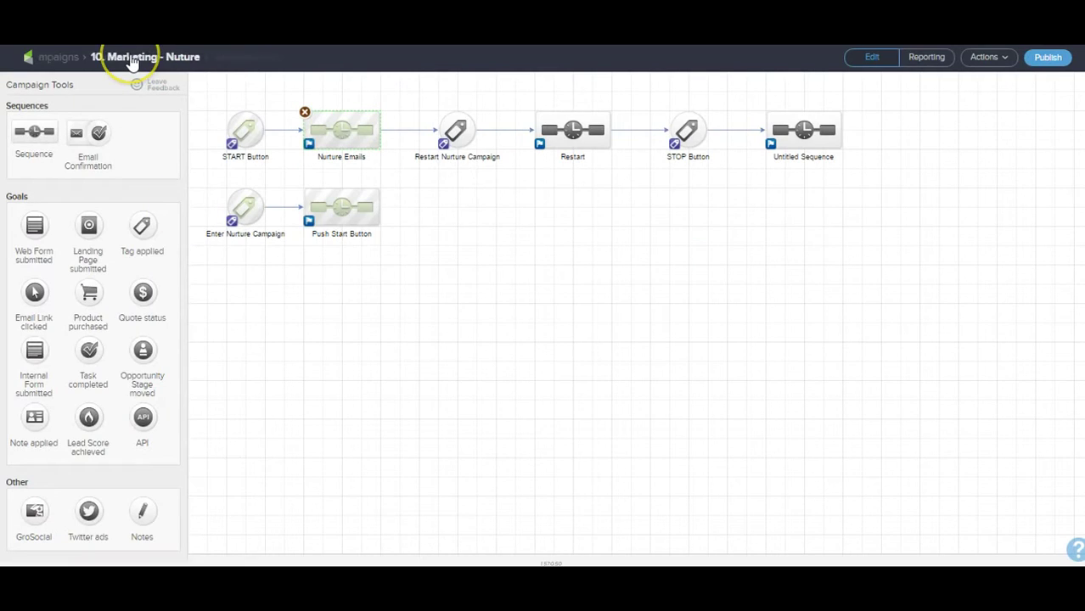
# - Check which tag the final step of the Nurture Emails sequence applies and return to the campaign
pyautogui.doubleClick(349, 129)
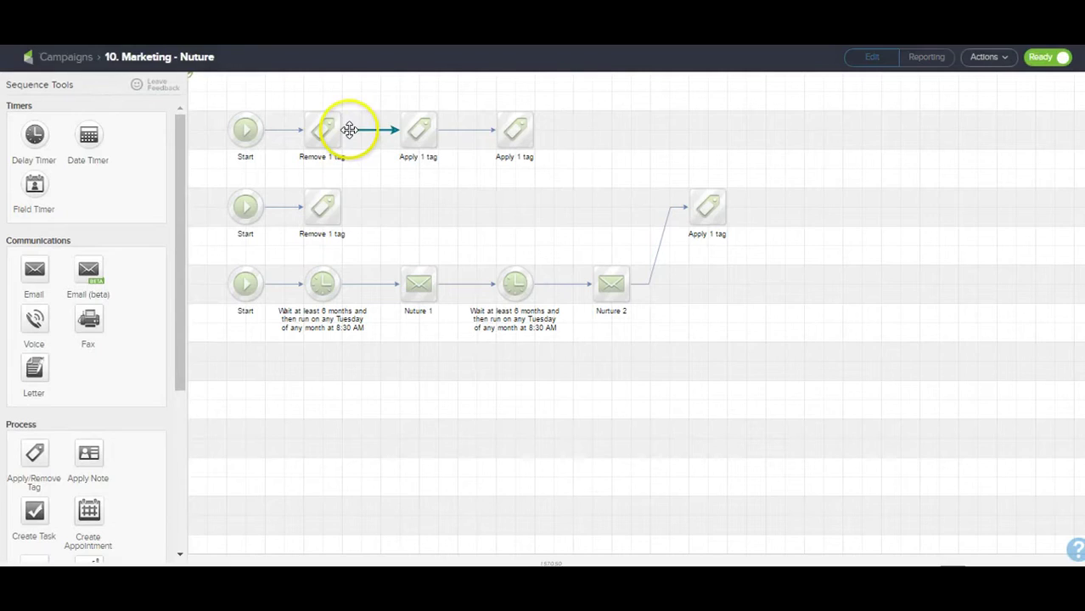
pyautogui.doubleClick(711, 215)
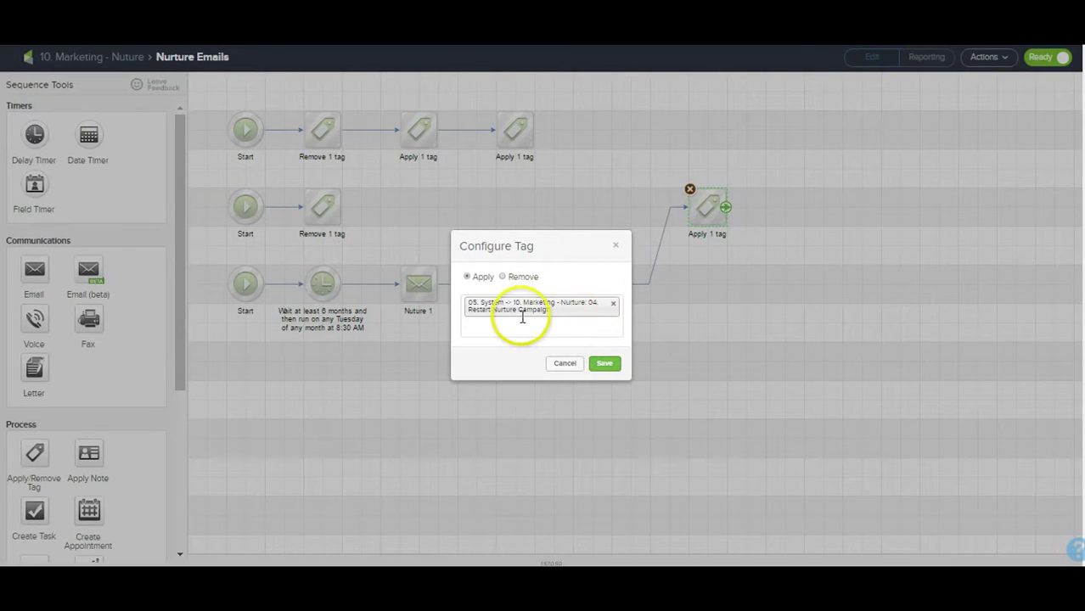
pyautogui.click(562, 364)
pyautogui.click(119, 57)
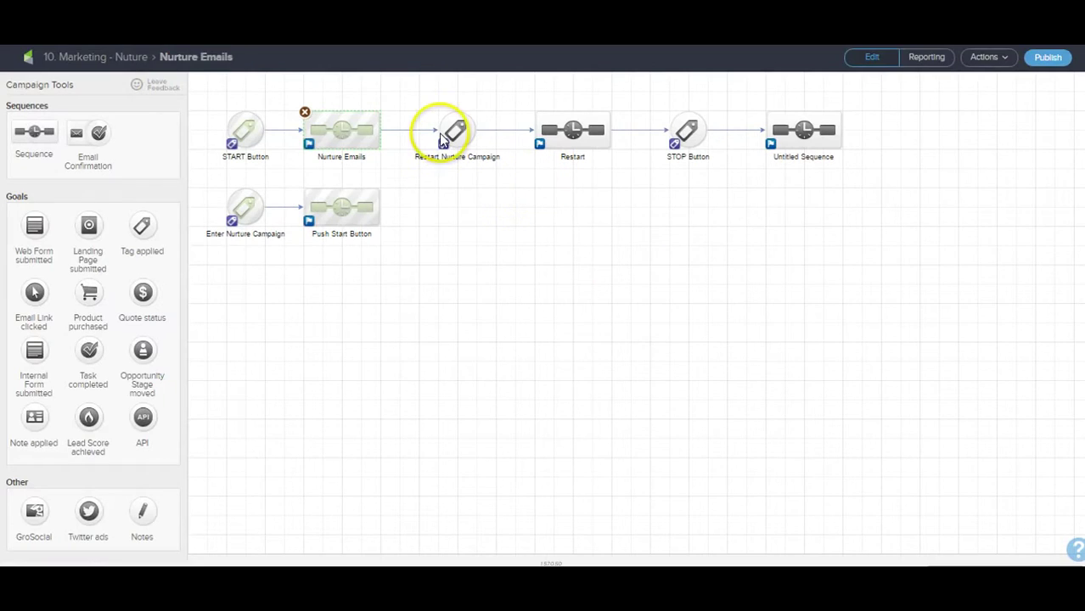
# - Set the Restart Nurture Campaign goal to trigger on the tag "05. System -> 10. Marketing - Nurture: 04. Restart Nurture Campaign"
pyautogui.doubleClick(441, 140)
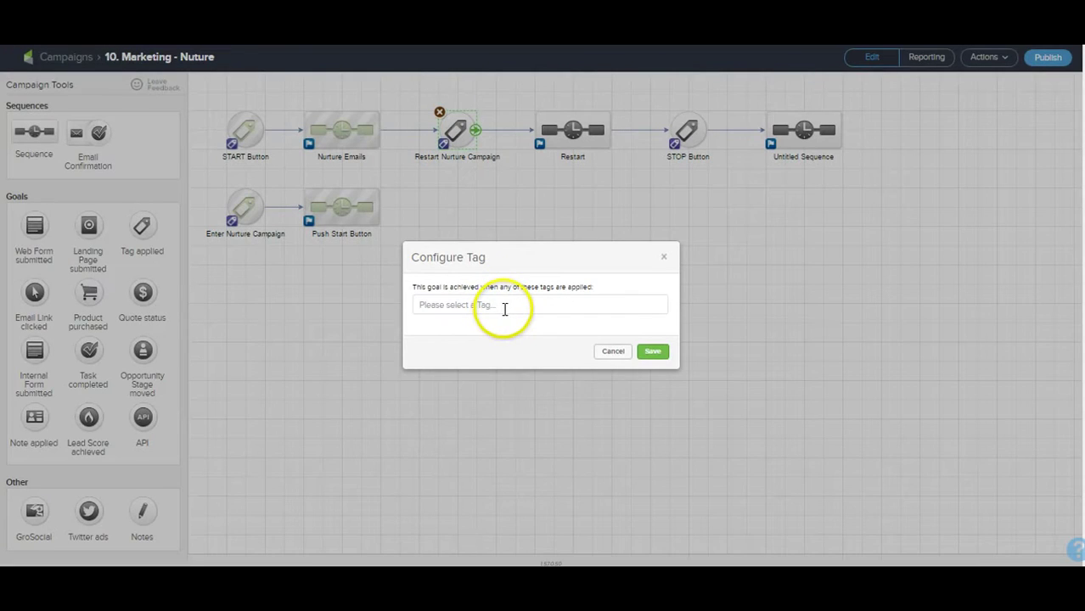
pyautogui.click(504, 309)
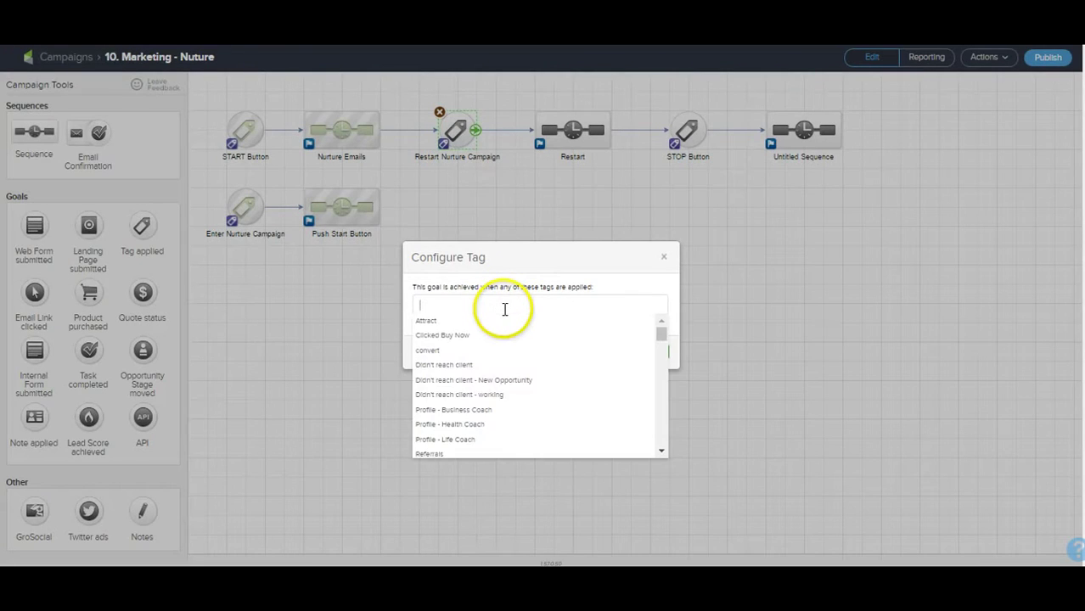
pyautogui.write('e')
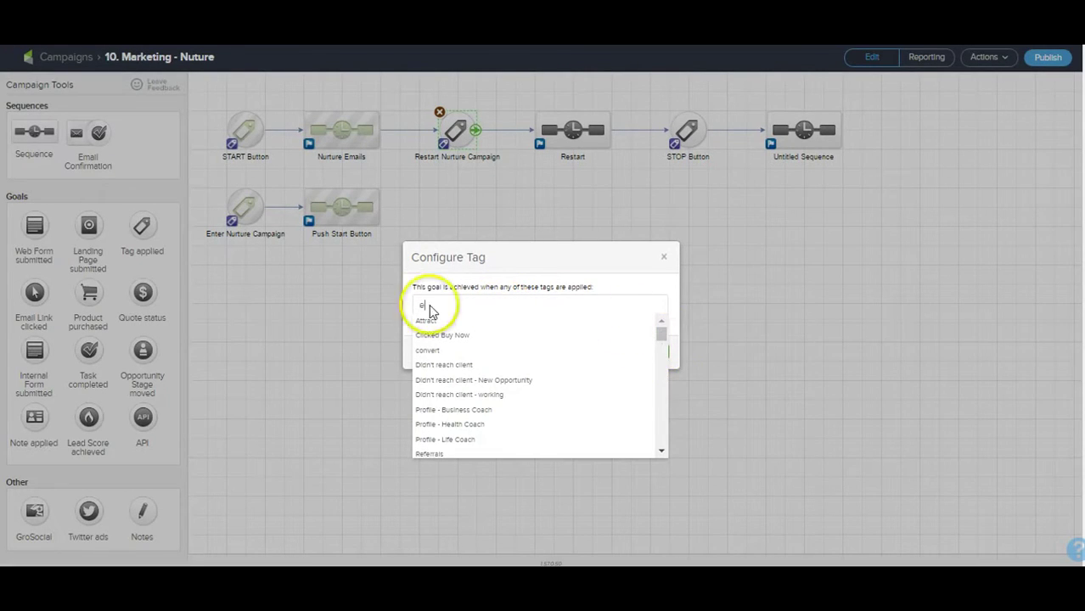
pyautogui.write('startstart')
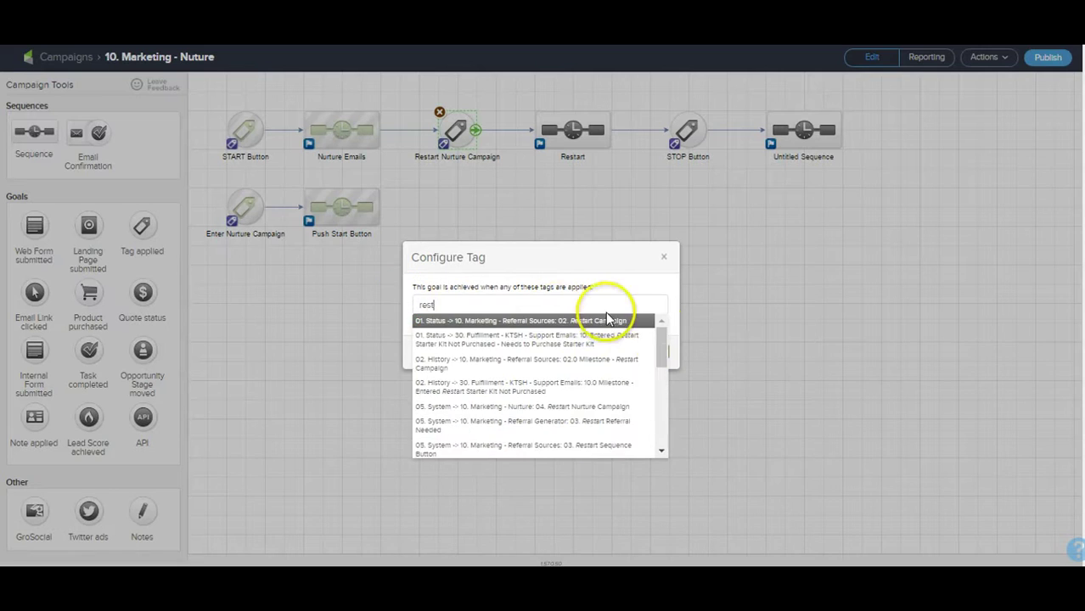
pyautogui.moveTo(665, 340); pyautogui.dragTo(663, 416)
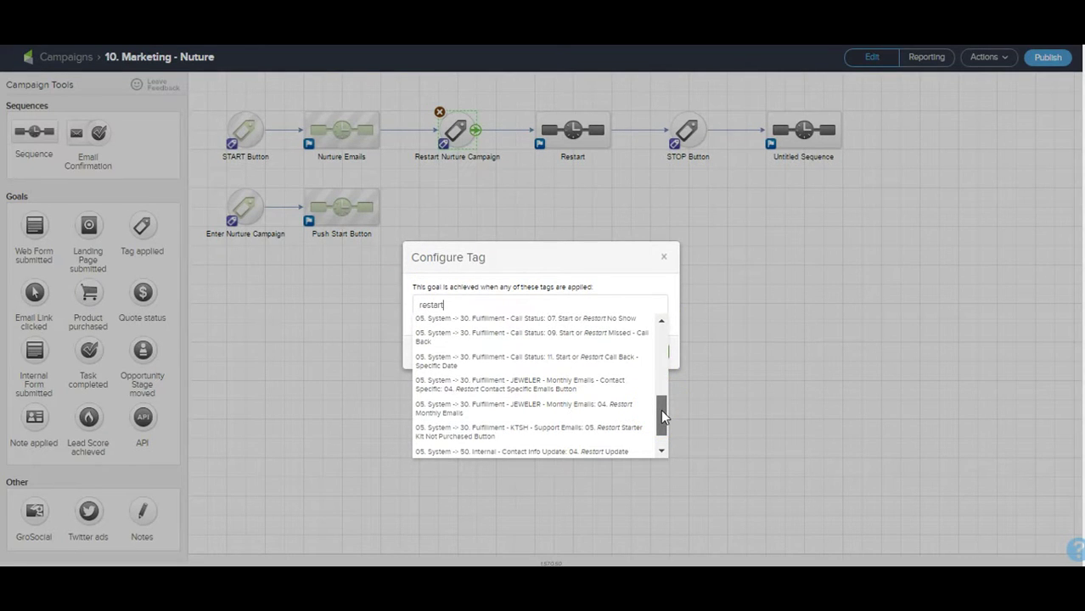
pyautogui.moveTo(662, 416); pyautogui.dragTo(662, 381)
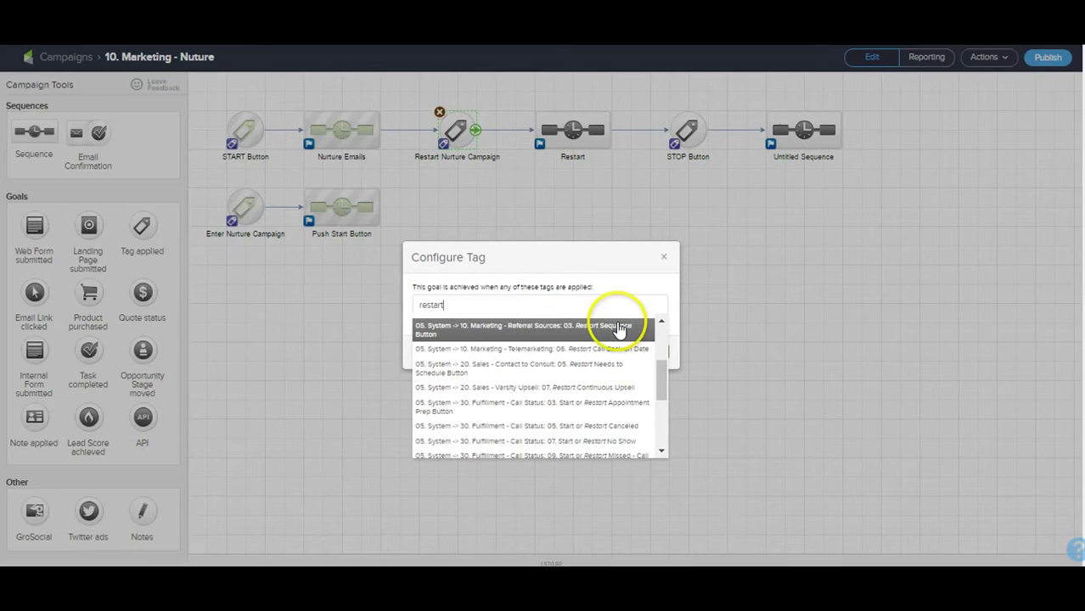
pyautogui.click(661, 322)
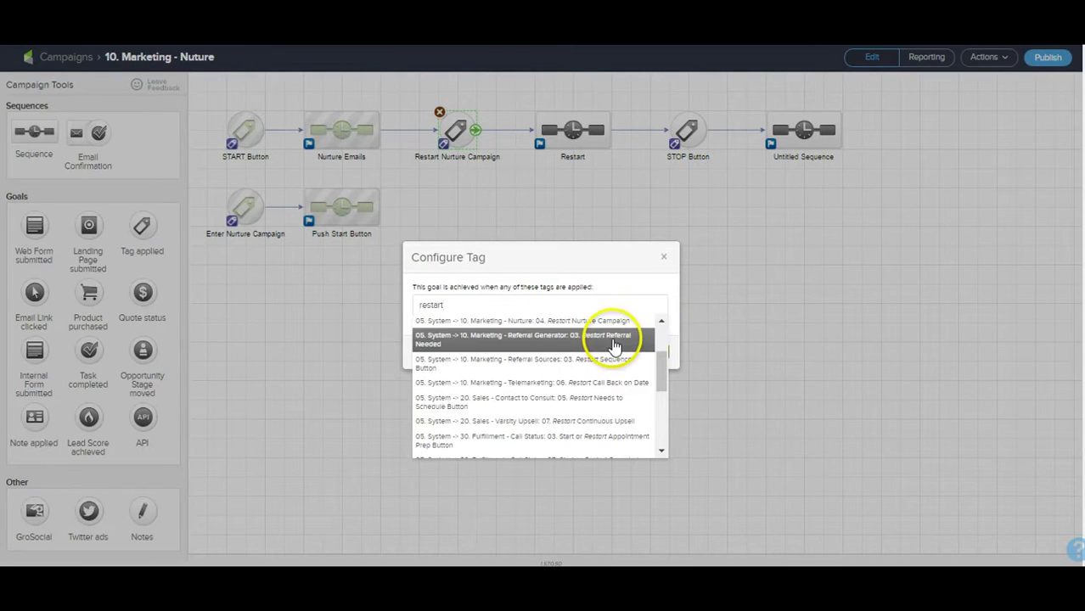
pyautogui.click(613, 326)
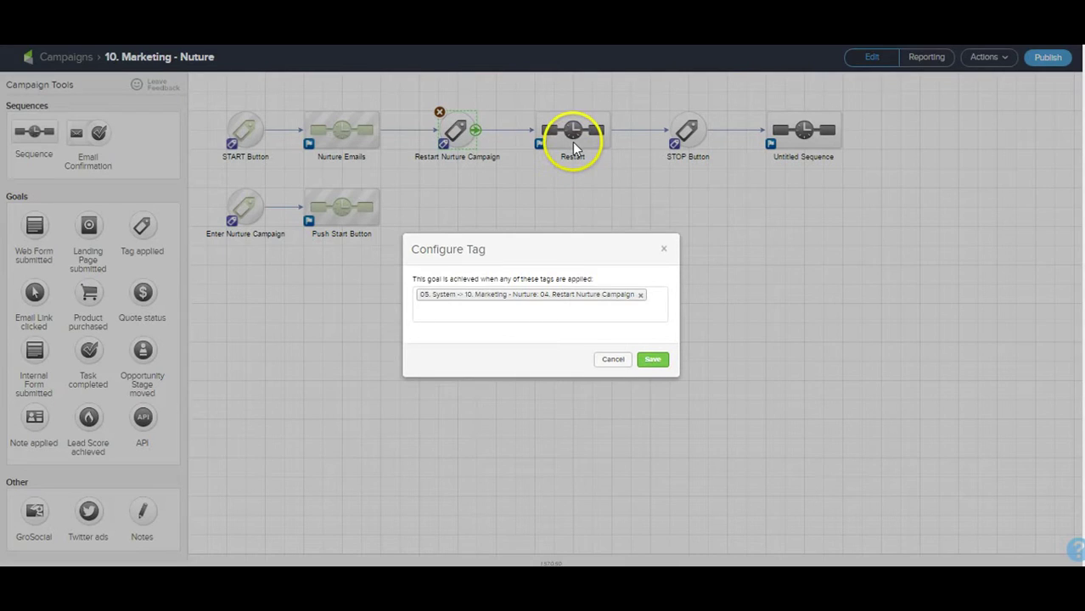
pyautogui.click(652, 359)
# - In the Restart sequence, add two more Starts and two second-row tag steps, connecting that row's Start to the first tag step
pyautogui.doubleClick(580, 134)
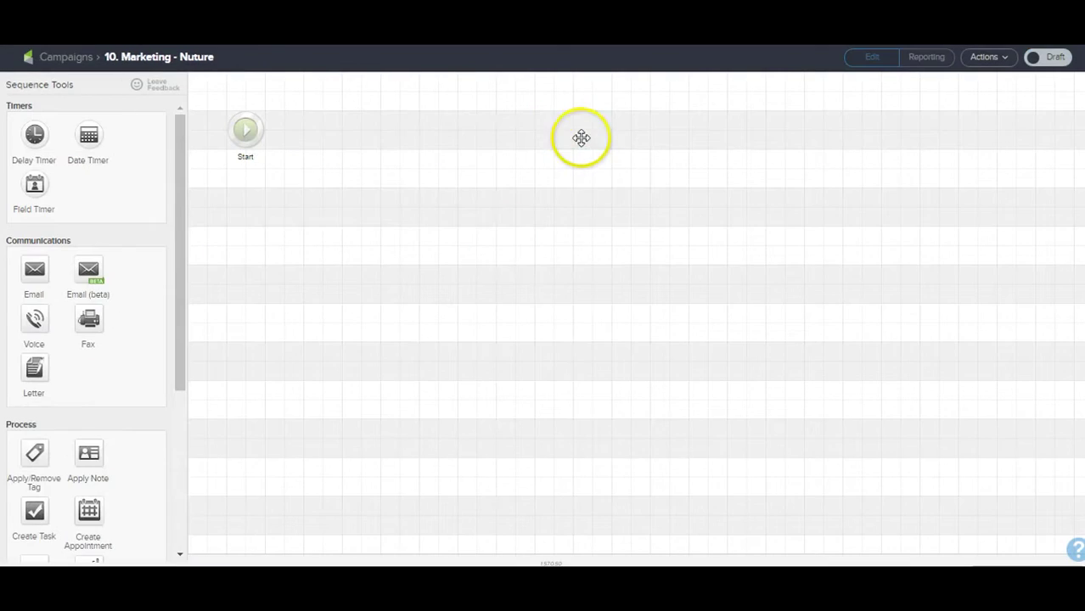
pyautogui.moveTo(245, 132); pyautogui.dragTo(243, 282)
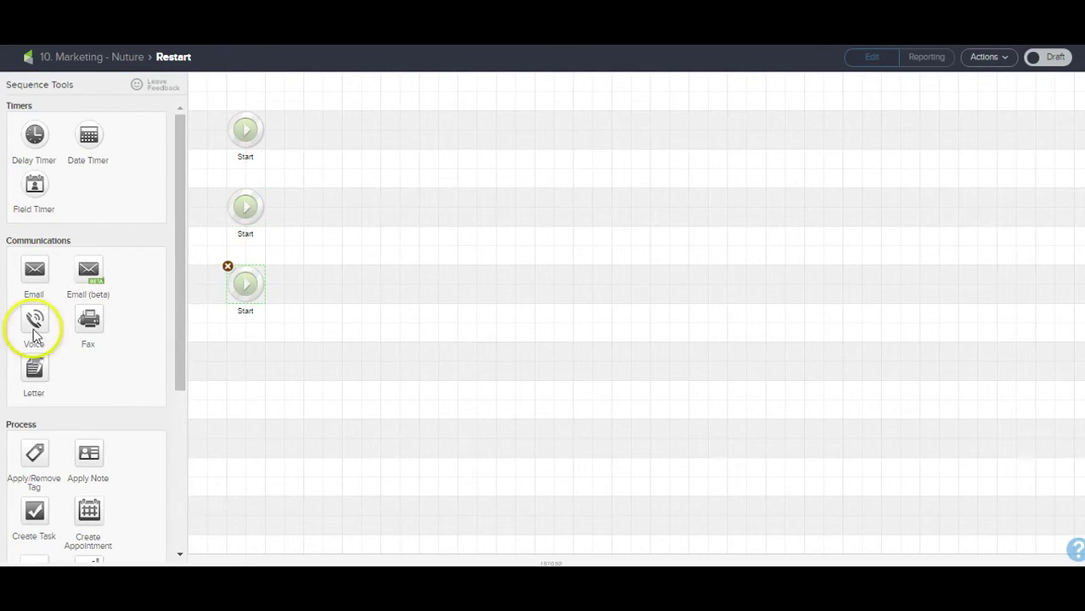
pyautogui.moveTo(340, 204)
pyautogui.mouseDown()
pyautogui.moveTo(311, 207)
pyautogui.moveTo(321, 214)
pyautogui.mouseUp()
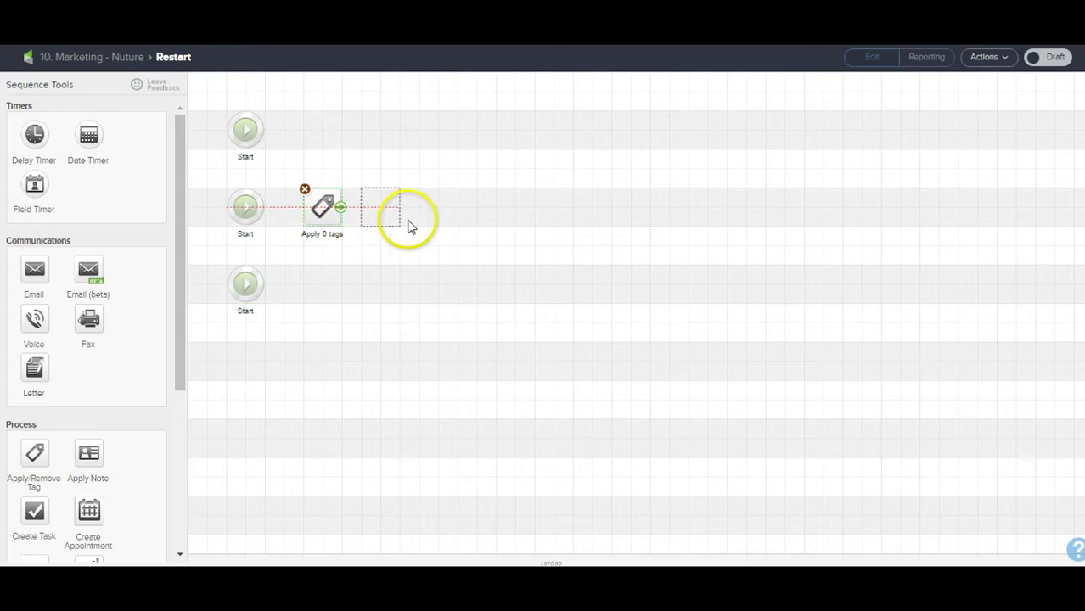
pyautogui.moveTo(416, 220); pyautogui.dragTo(418, 221)
pyautogui.moveTo(262, 210); pyautogui.dragTo(321, 212)
# - Set the Restart sequence's first tag step to remove "05. System -> 10. Marketing - Nurture: 04. Restart Nurture Campaign"
pyautogui.doubleClick(321, 212)
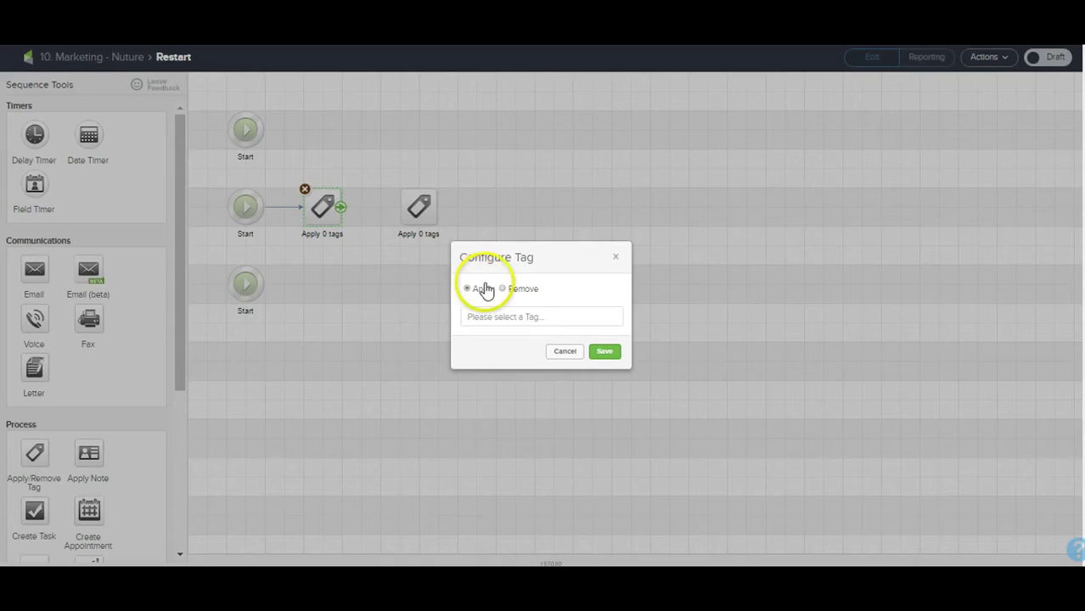
pyautogui.click(520, 289)
pyautogui.click(529, 316)
pyautogui.write('nurutre')
pyautogui.click(496, 317)
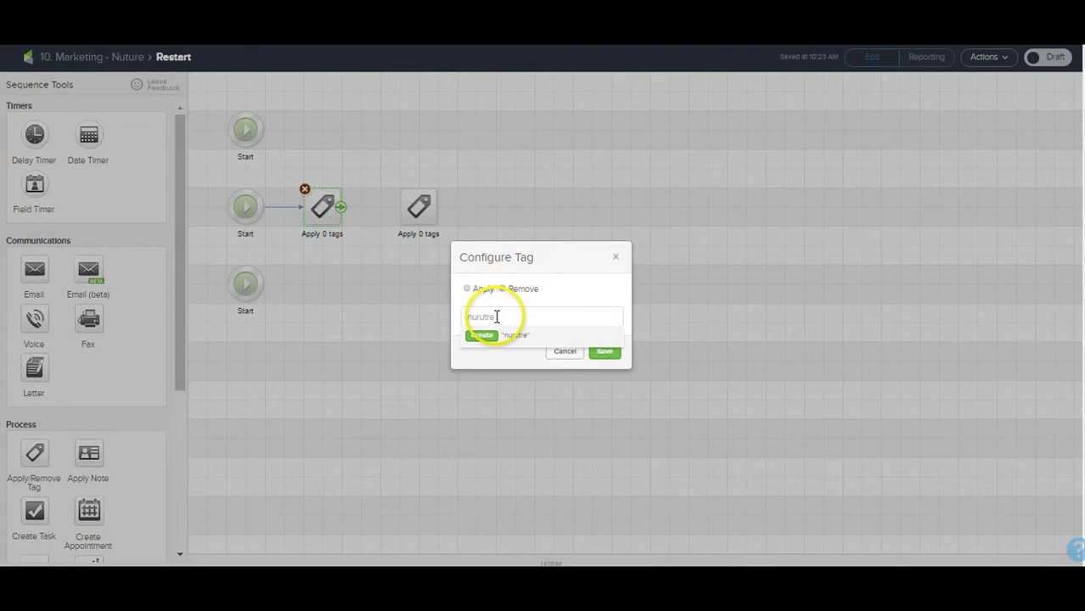
pyautogui.write('urtur')
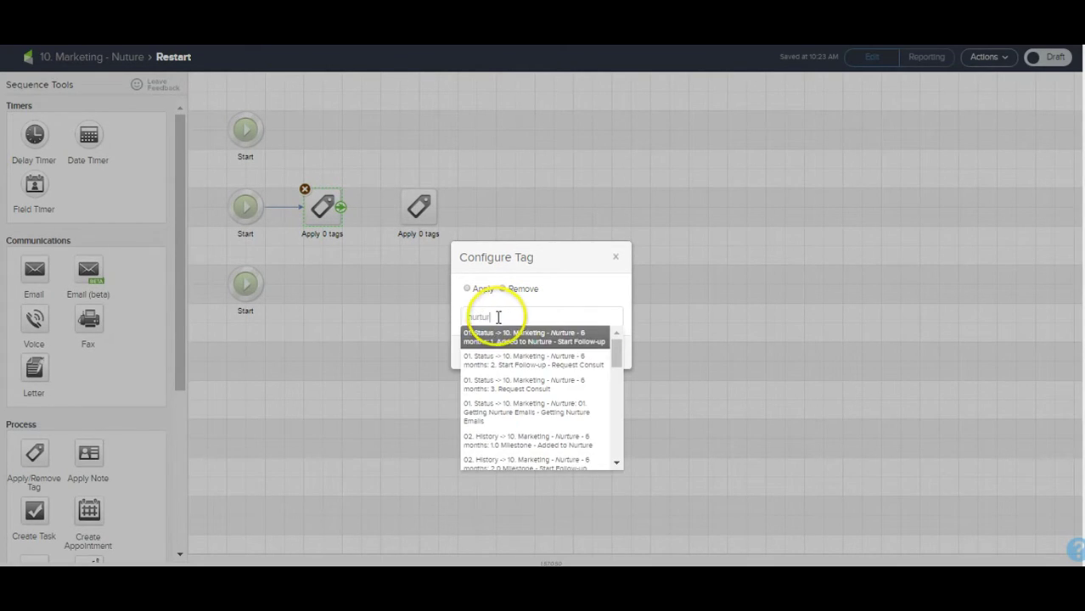
pyautogui.write('e')
pyautogui.moveTo(614, 355); pyautogui.dragTo(613, 420)
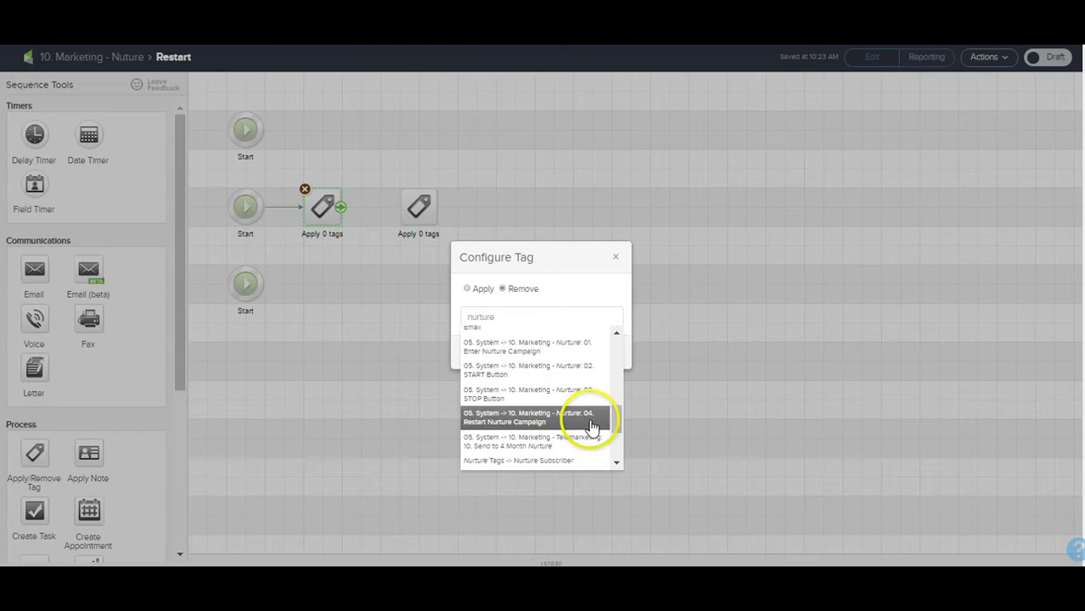
pyautogui.click(588, 417)
pyautogui.click(600, 363)
# - Set the Restart sequence's second tag step to apply "05. System -> 10. Marketing - Nurture: 02. START Button" and connect the first tag step to it
pyautogui.doubleClick(429, 216)
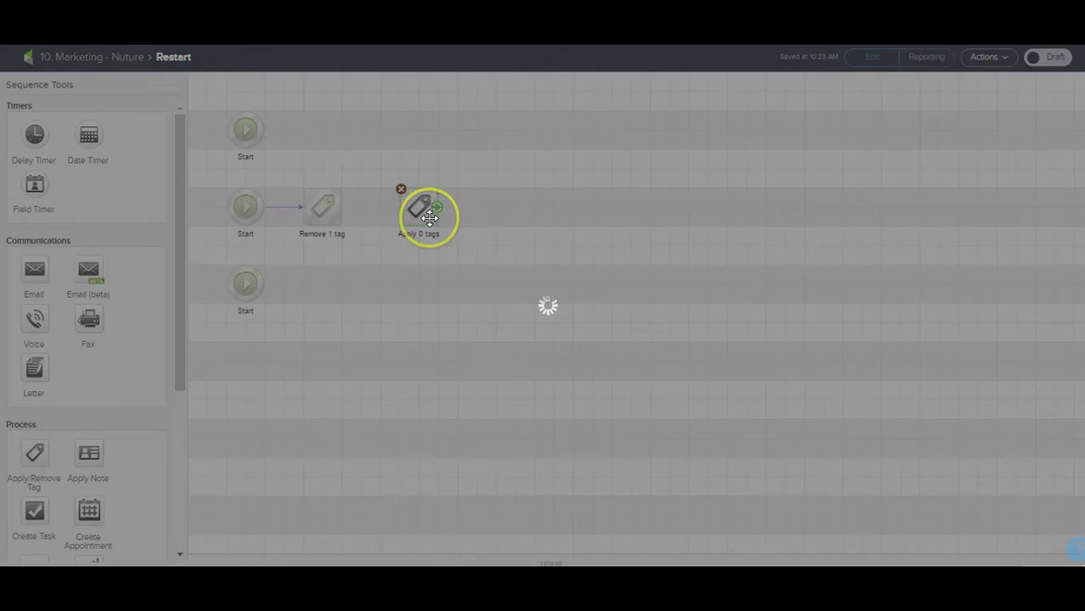
pyautogui.click(578, 316)
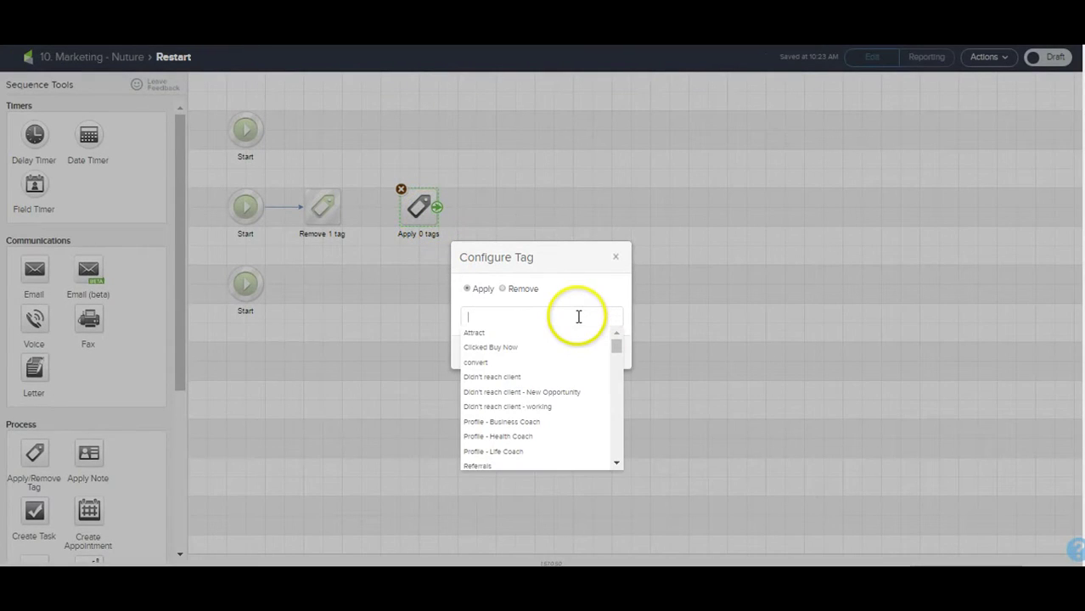
pyautogui.write('nurture')
pyautogui.moveTo(620, 361); pyautogui.dragTo(616, 407)
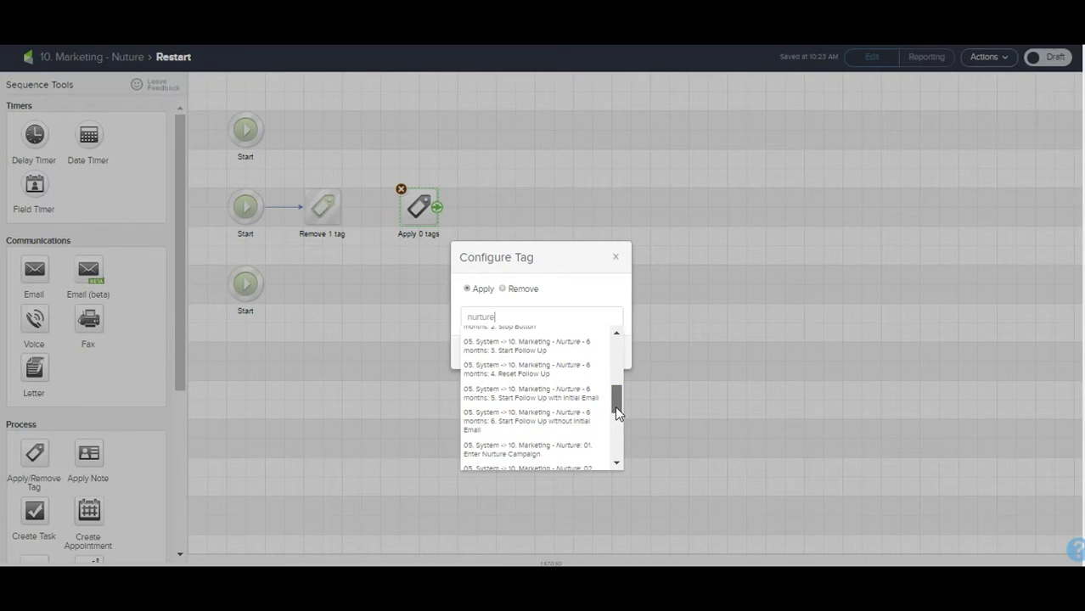
pyautogui.moveTo(615, 406); pyautogui.dragTo(615, 446)
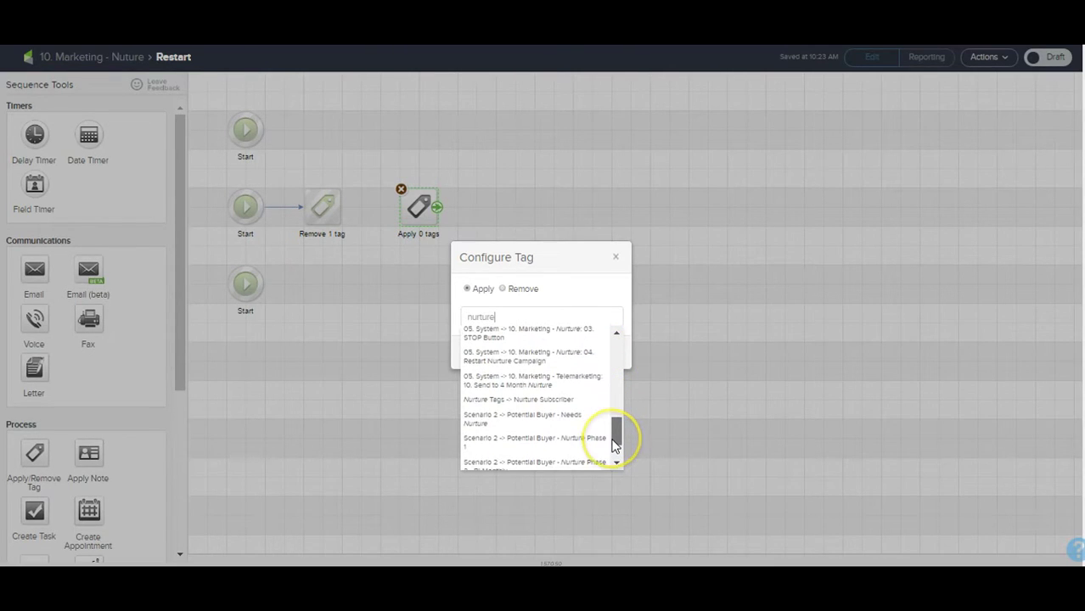
pyautogui.click(616, 334)
pyautogui.click(592, 341)
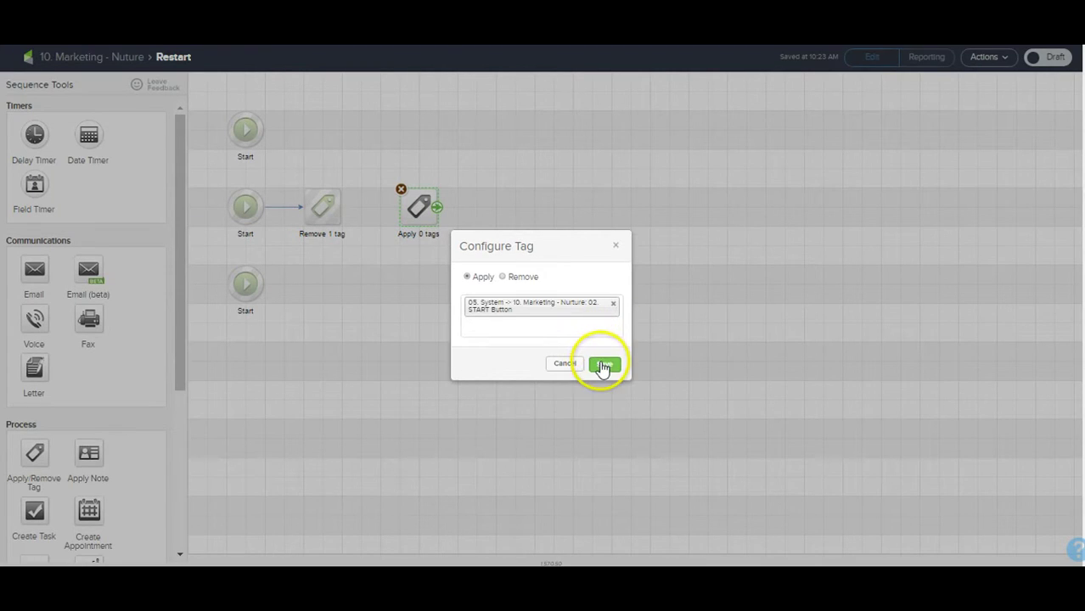
pyautogui.click(605, 363)
pyautogui.moveTo(341, 214); pyautogui.dragTo(414, 211)
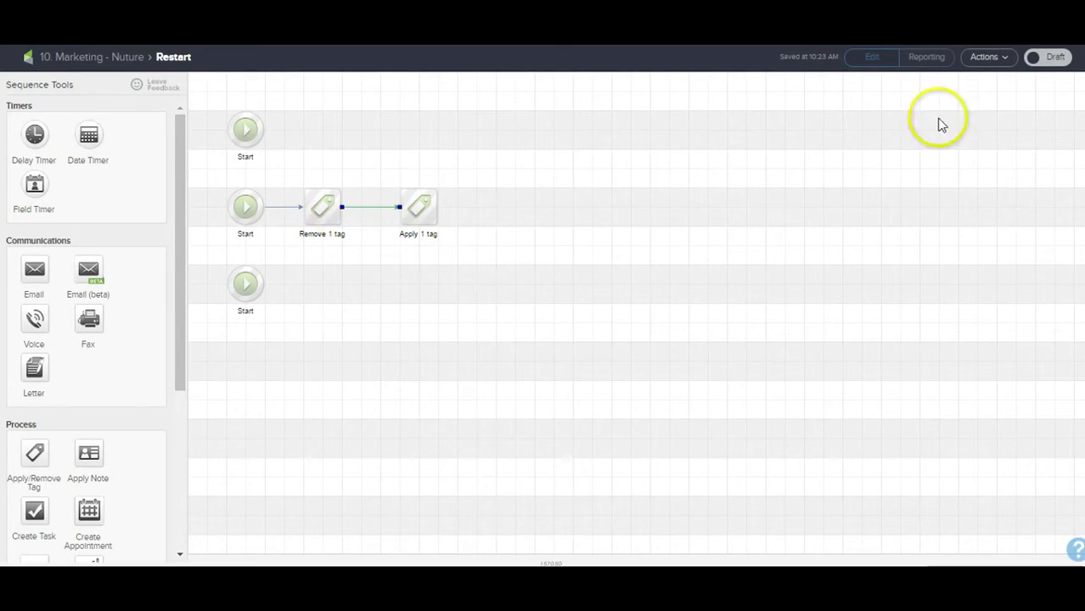
pyautogui.click(143, 64)
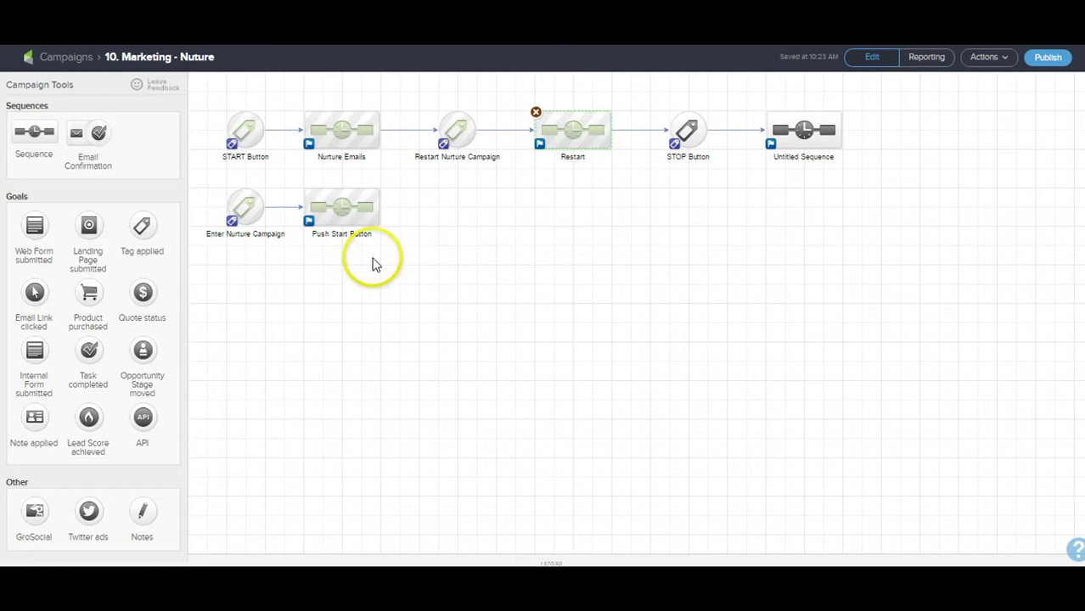
# - Review the steps in the Nurture Emails and Restart sequences and return to the campaign
pyautogui.doubleClick(338, 128)
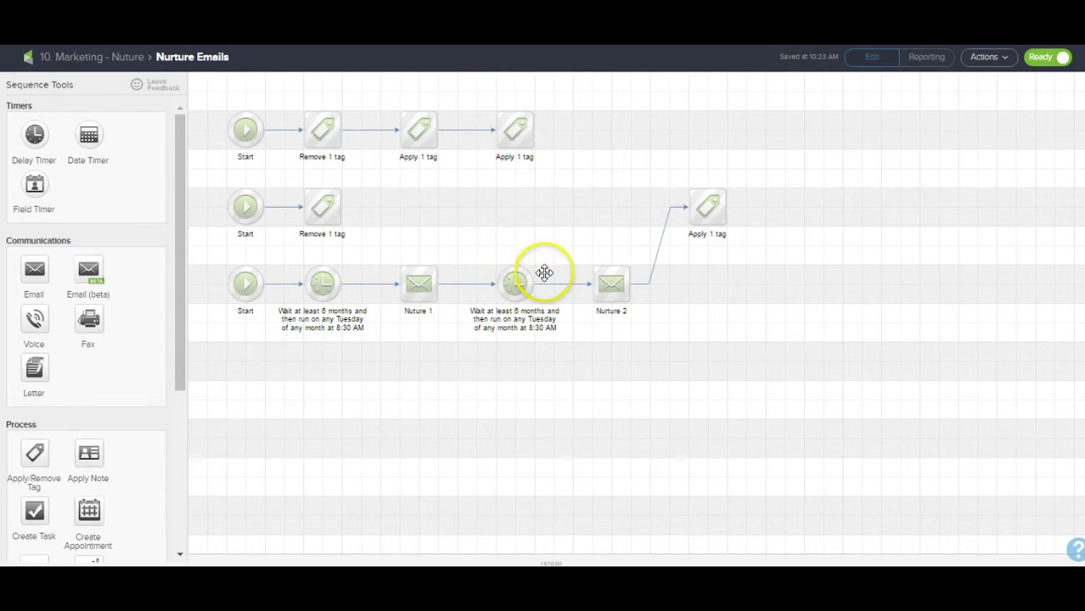
pyautogui.moveTo(706, 209); pyautogui.dragTo(708, 207)
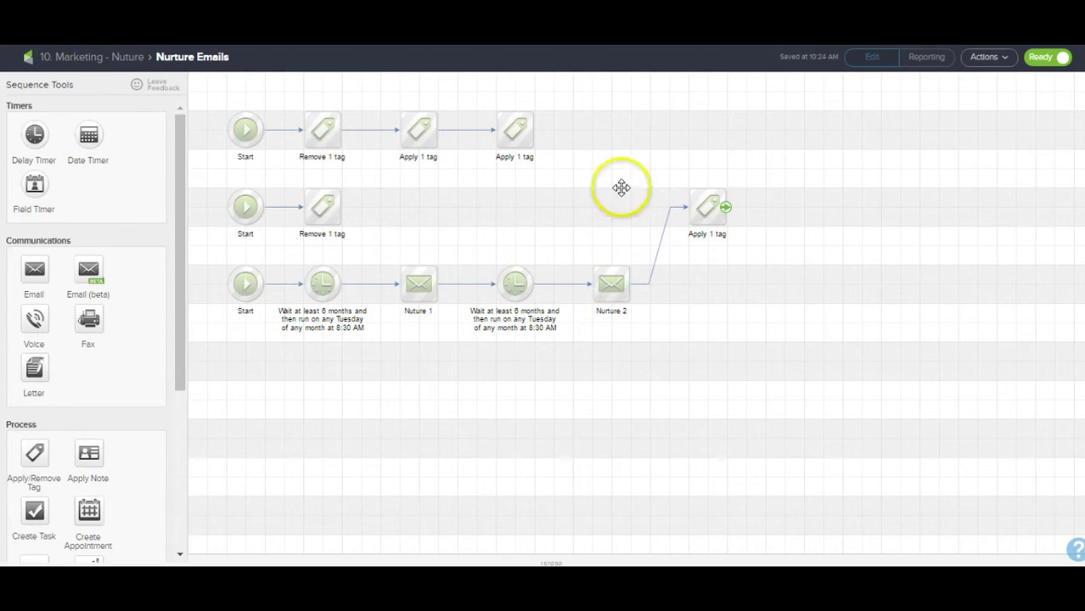
pyautogui.click(112, 56)
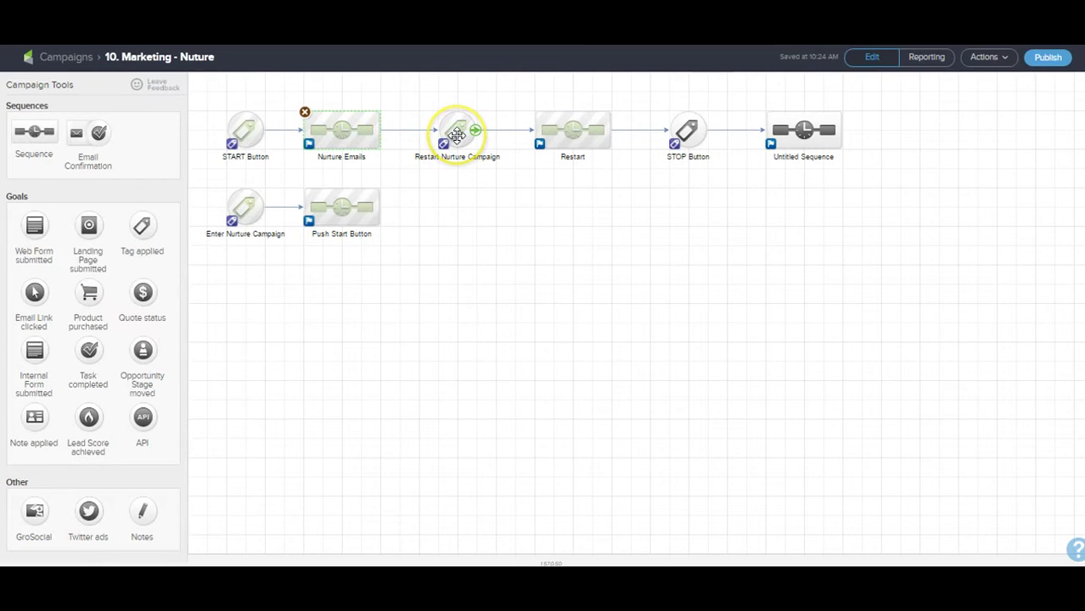
pyautogui.doubleClick(572, 134)
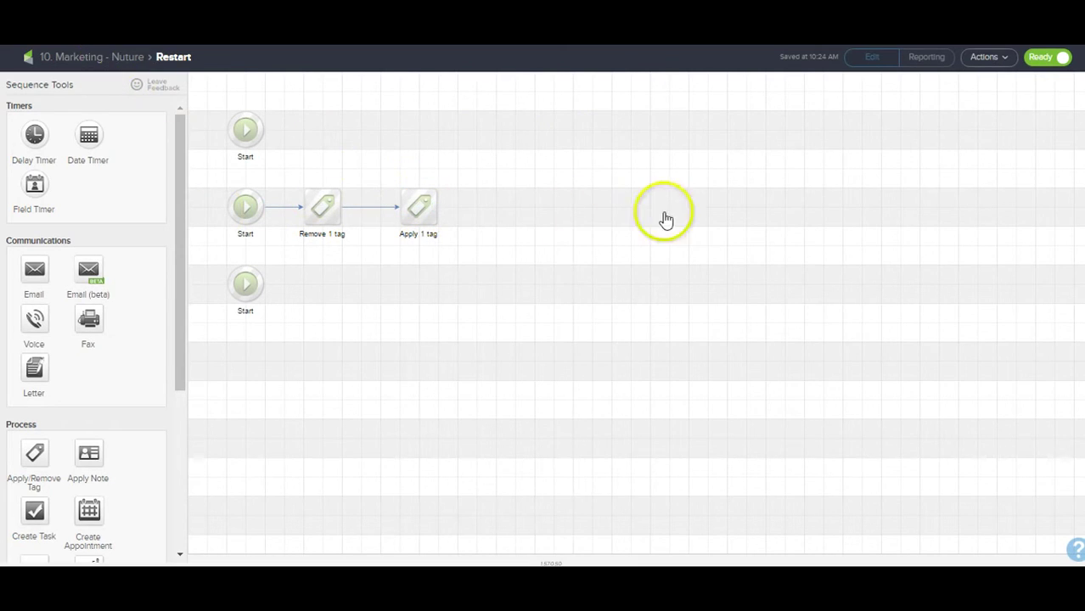
pyautogui.doubleClick(603, 142)
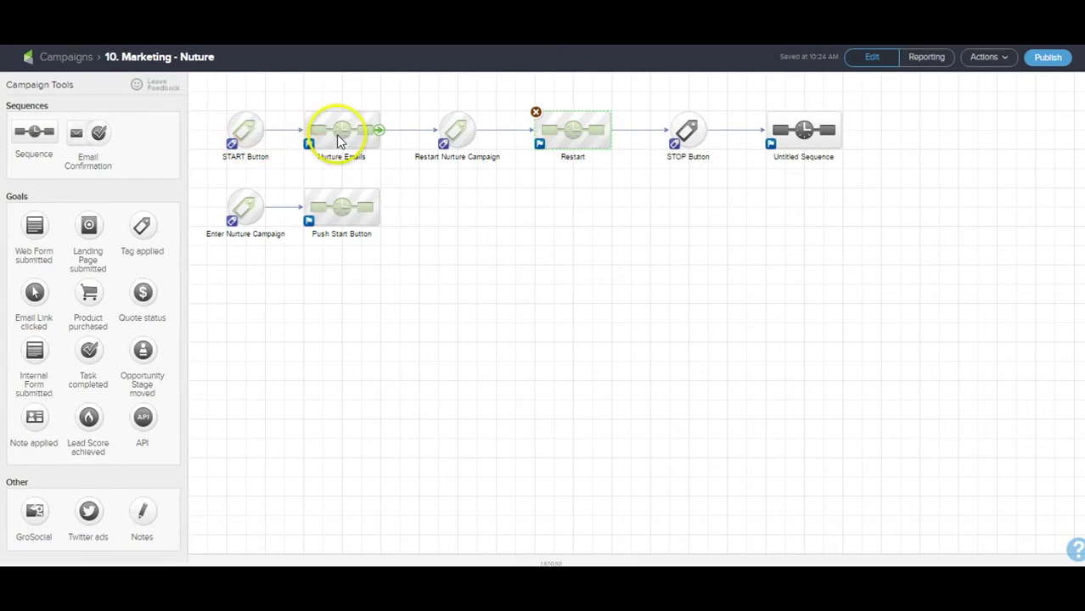
pyautogui.click(649, 257)
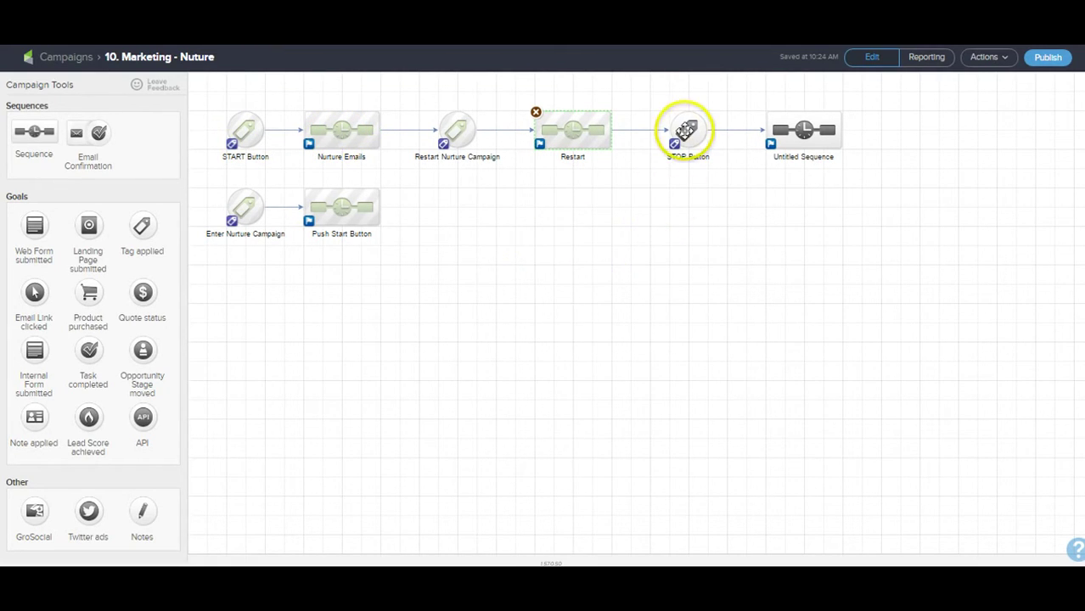
# - Set the STOP Button goal to trigger on the tag "05. System -> 10. Marketing - Nurture: 03. STOP Button"
pyautogui.doubleClick(686, 130)
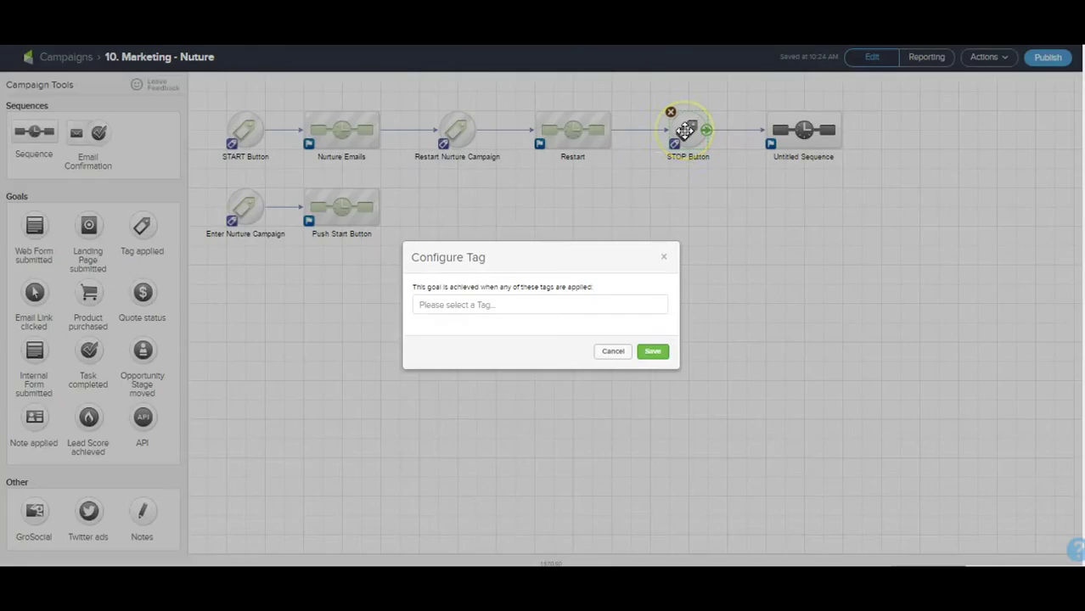
pyautogui.click(594, 302)
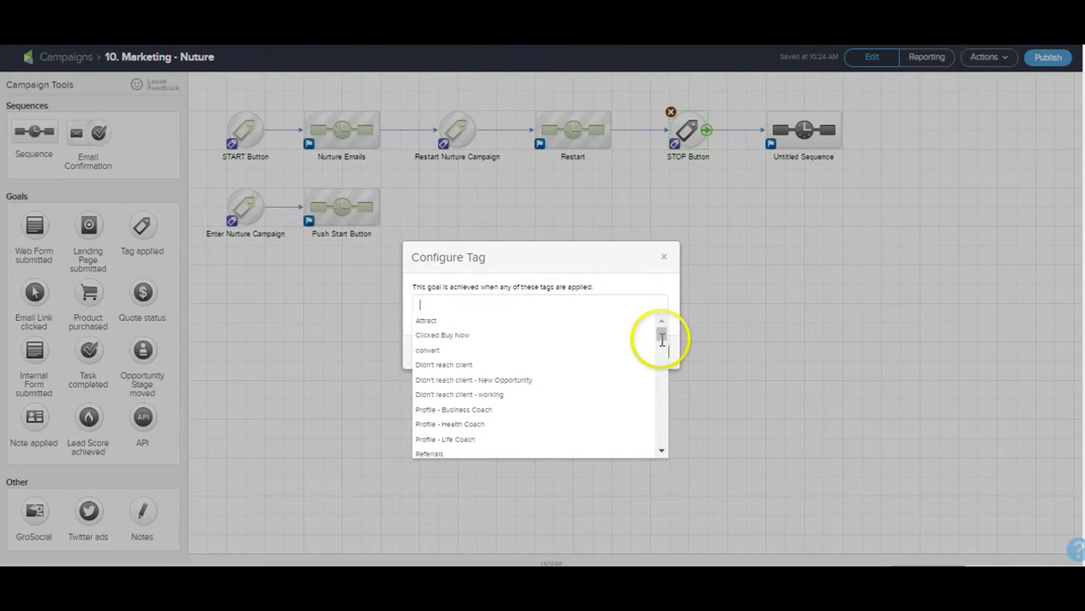
pyautogui.write('stop')
pyautogui.moveTo(662, 341); pyautogui.dragTo(663, 437)
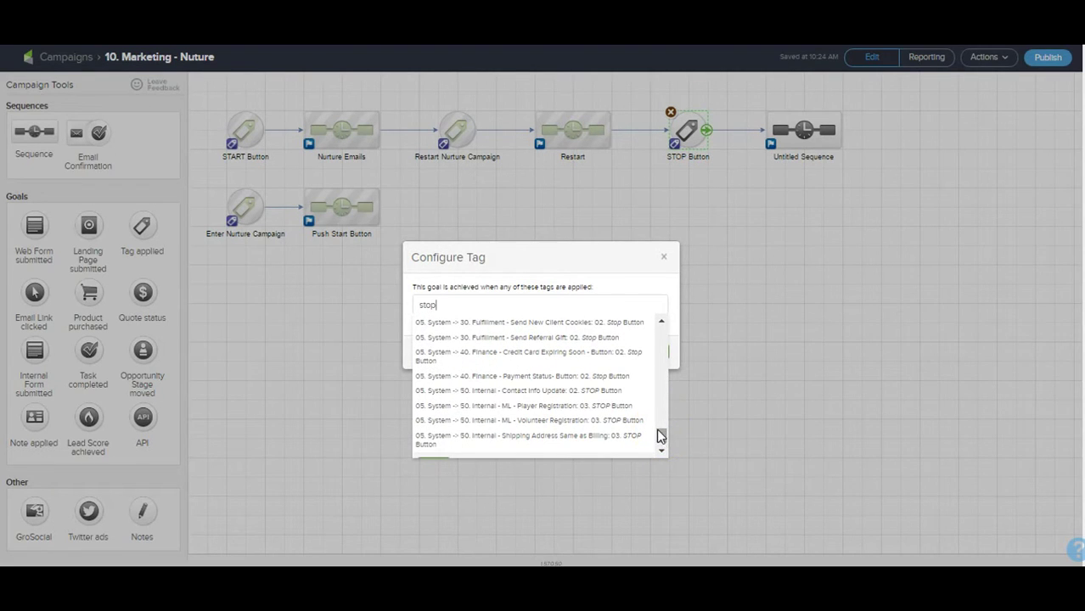
pyautogui.scroll(3, 633, 412)
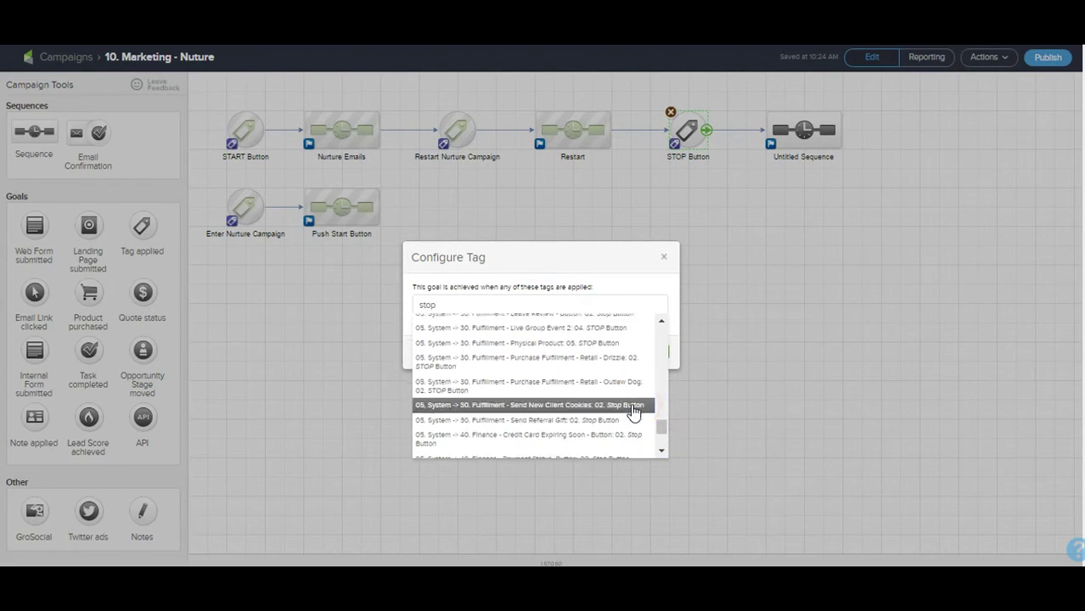
pyautogui.scroll(5, 633, 411)
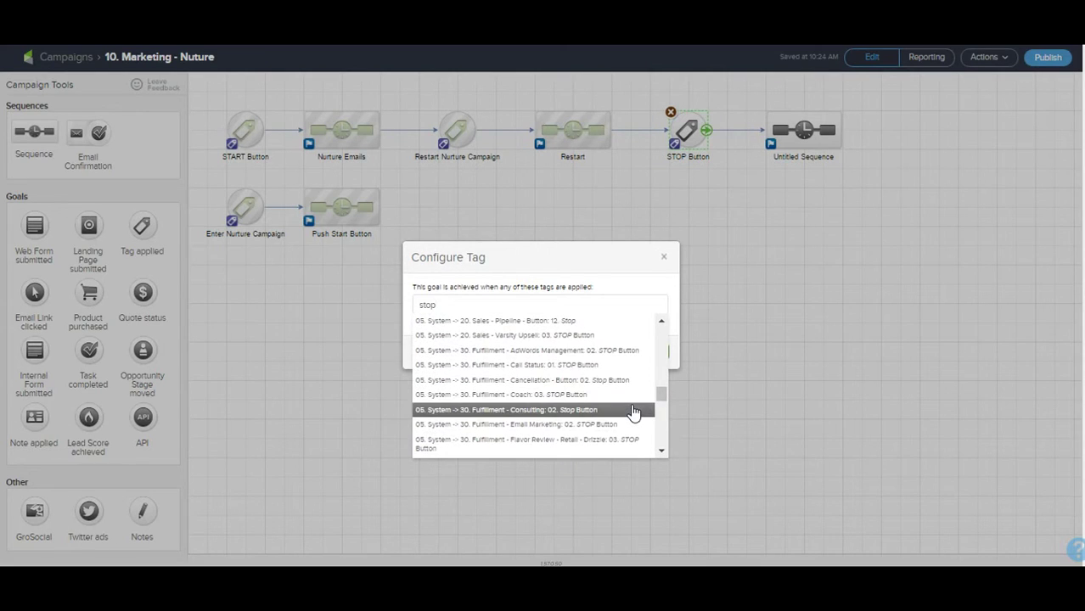
pyautogui.scroll(3, 633, 412)
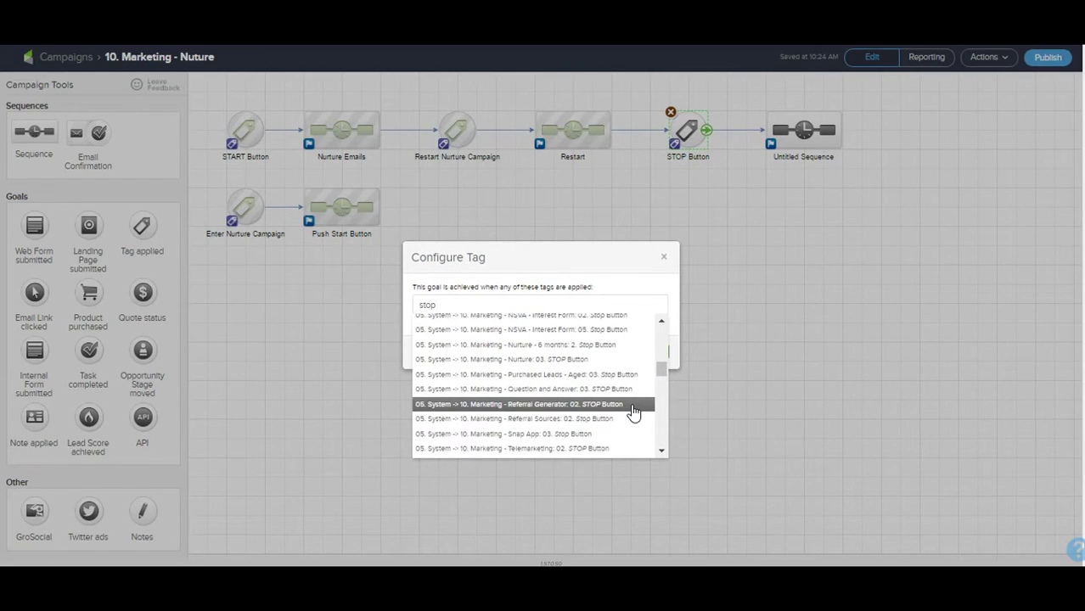
pyautogui.click(626, 360)
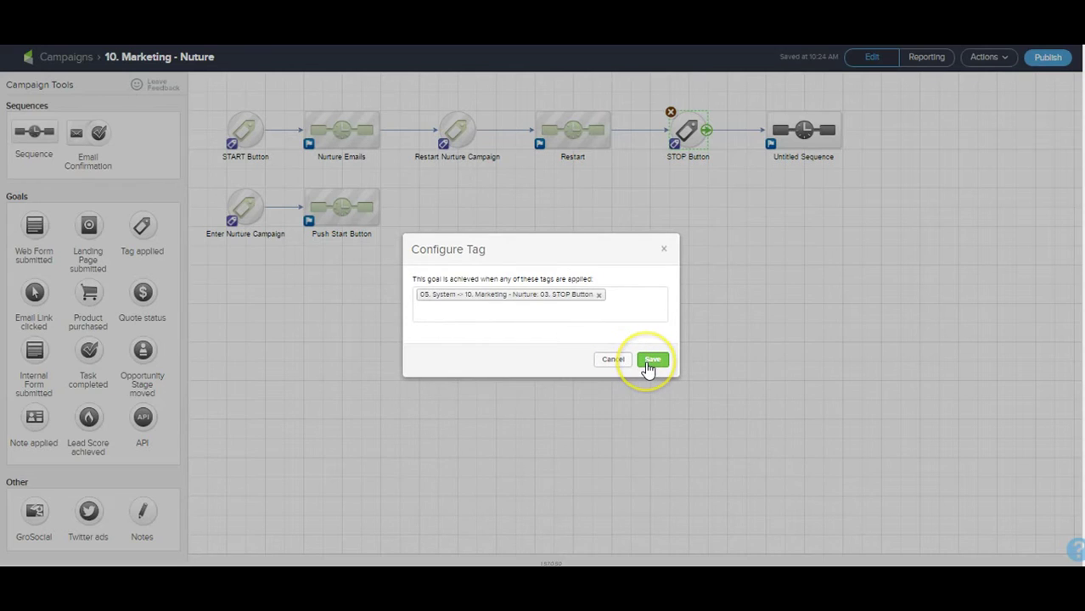
pyautogui.click(650, 361)
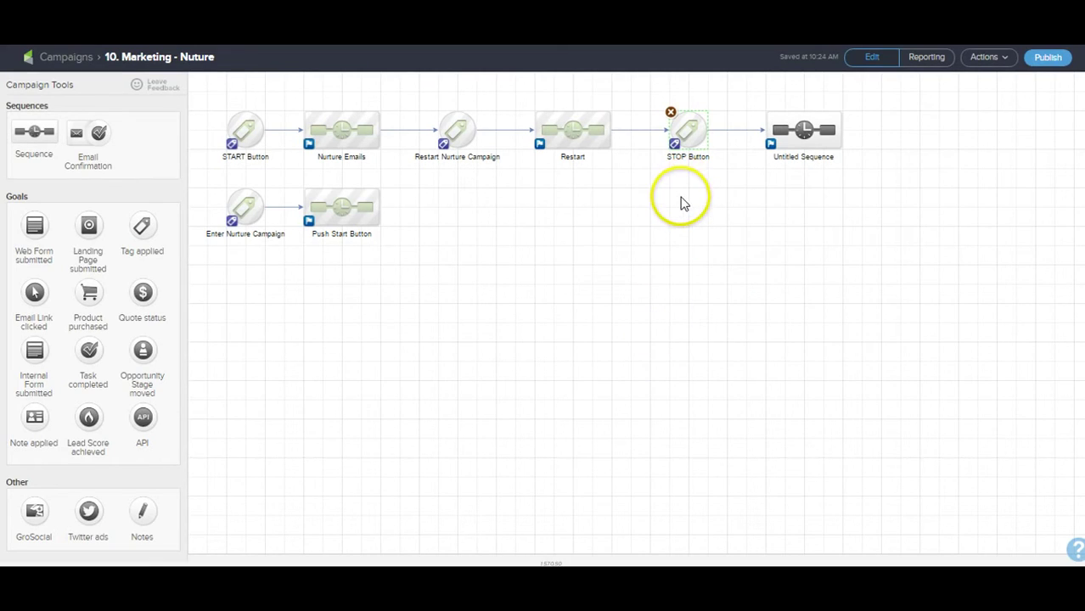
# - In the sequence after STOP Button, add two more Starts and connect the first two Starts to a new tag step each
pyautogui.doubleClick(798, 127)
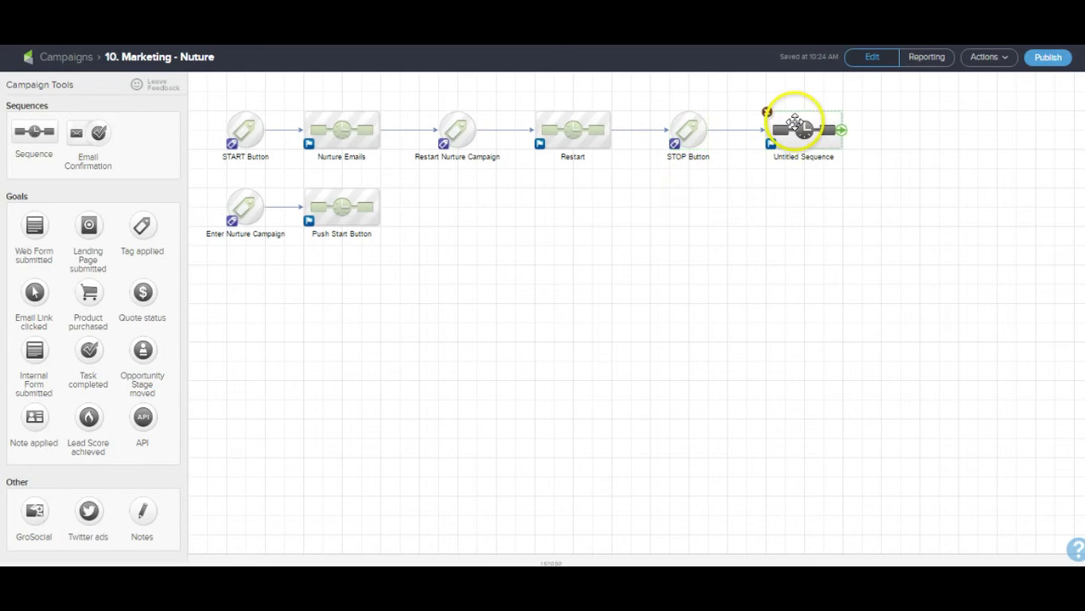
pyautogui.moveTo(244, 138); pyautogui.dragTo(243, 286)
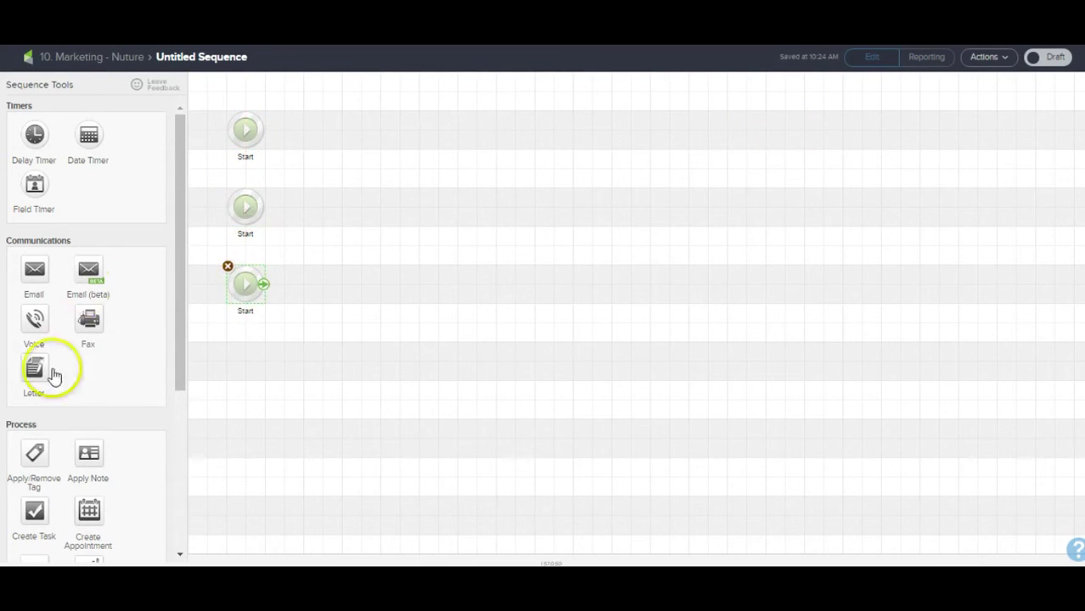
pyautogui.moveTo(39, 448); pyautogui.dragTo(321, 214)
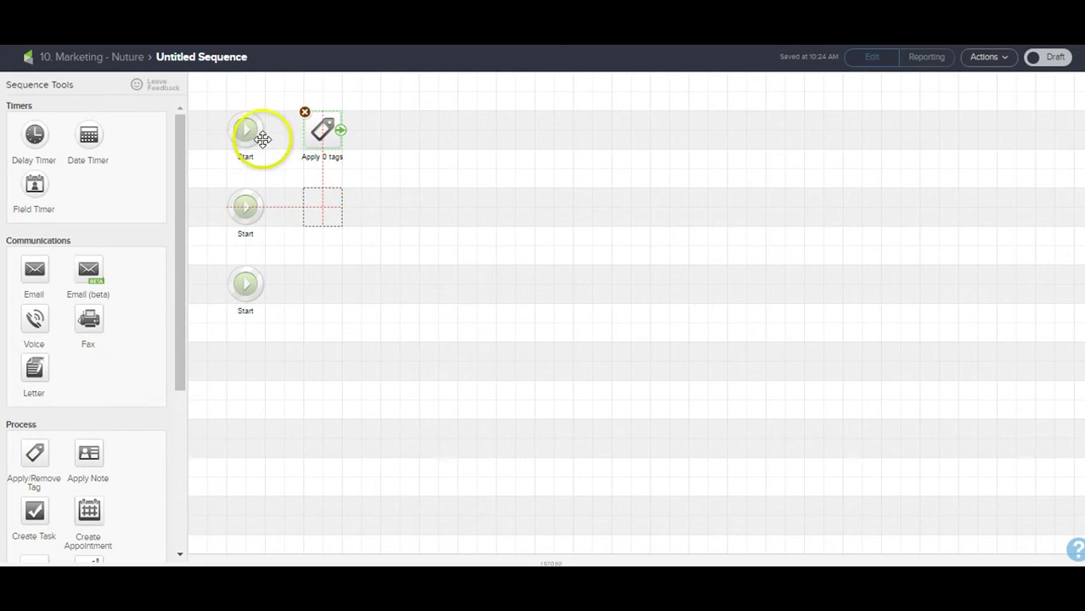
pyautogui.moveTo(263, 133); pyautogui.dragTo(319, 129)
pyautogui.moveTo(278, 211); pyautogui.dragTo(318, 203)
# - Set the first-row tag step to remove "01. Status -> 10. Marketing - Nurture - 6 months: 1. Added to Nurture - Start Follow-up"
pyautogui.doubleClick(319, 130)
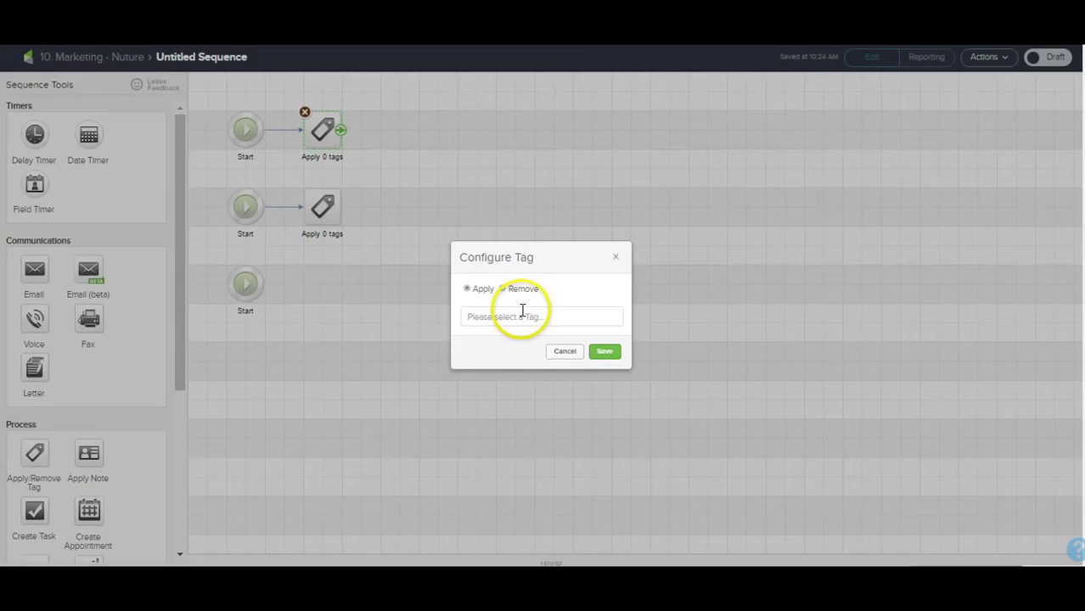
pyautogui.click(520, 314)
pyautogui.write('nurutre')
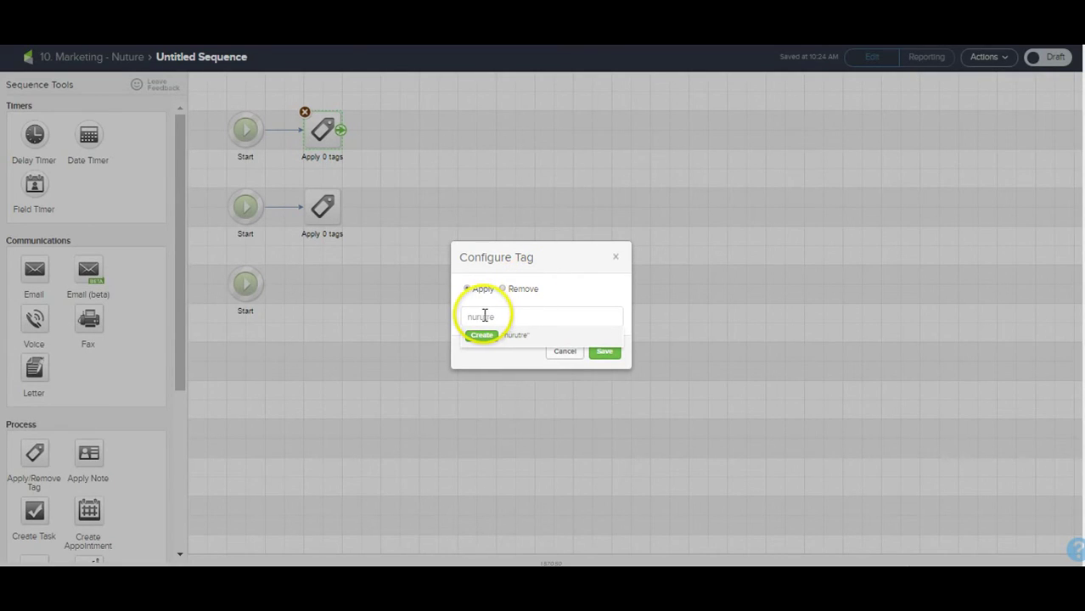
pyautogui.write('u')
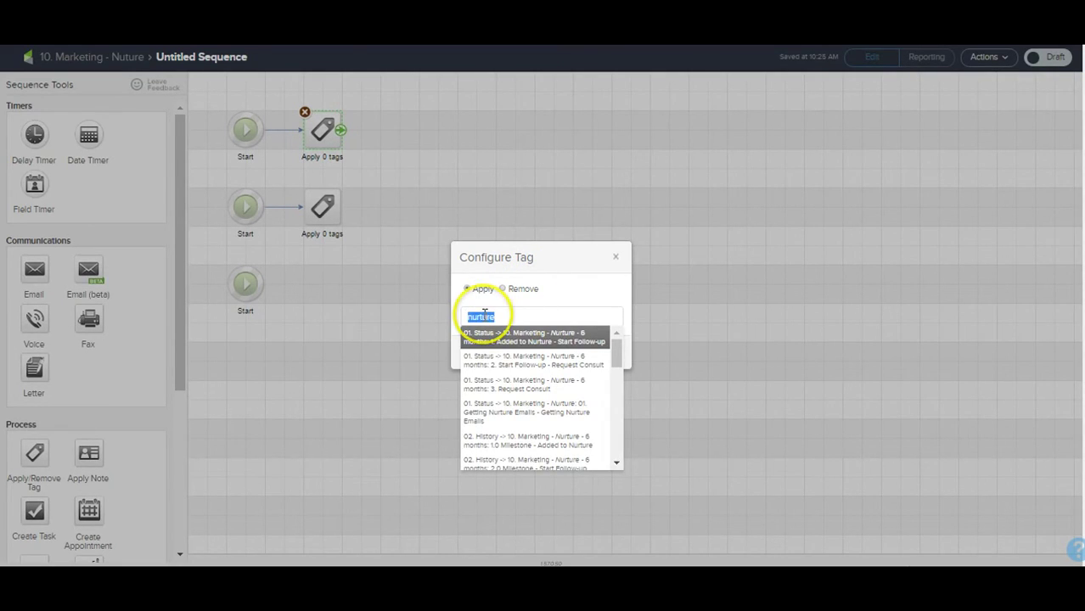
pyautogui.click(482, 337)
pyautogui.click(596, 370)
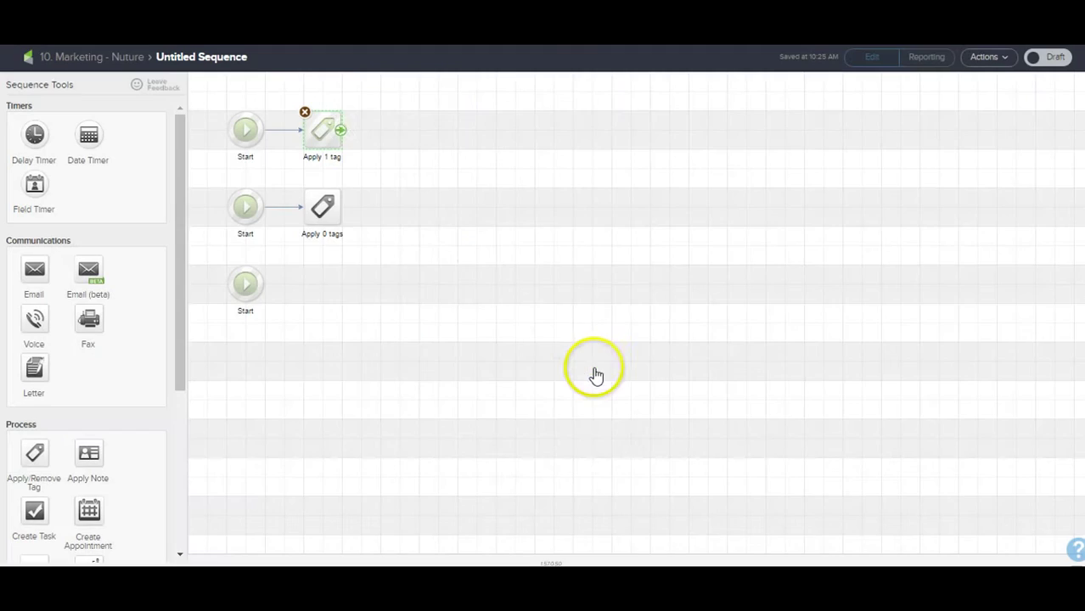
pyautogui.click(327, 136)
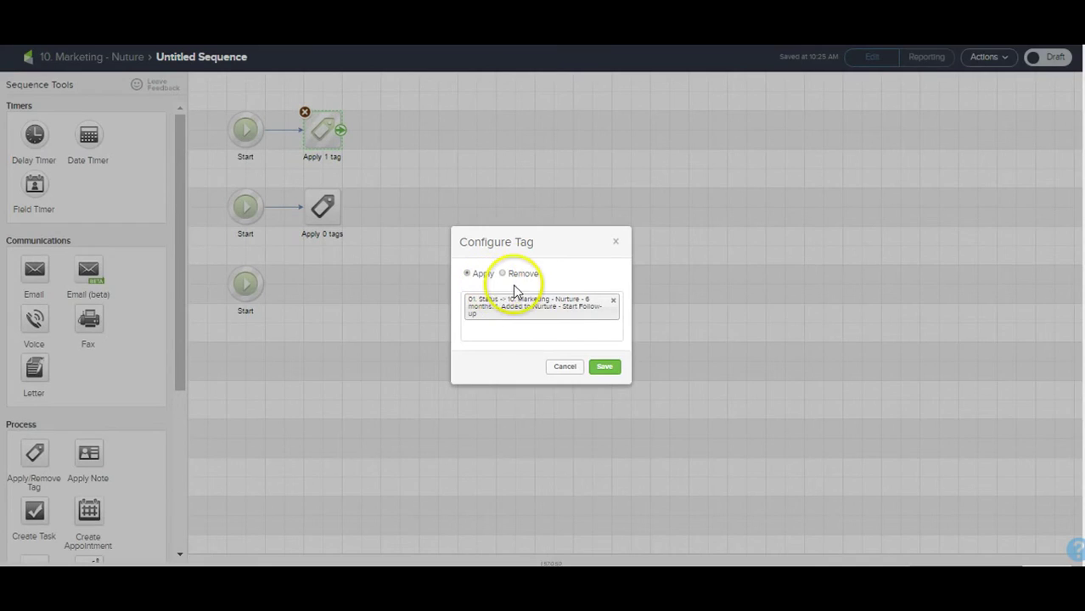
pyautogui.click(507, 274)
# - Set the second-row tag step to remove "05. System -> 10. Marketing - Nurture: 01. Enter Nurture Campaign"
pyautogui.click(330, 208)
pyautogui.click(511, 290)
pyautogui.click(588, 323)
pyautogui.write('nurture')
pyautogui.moveTo(614, 345); pyautogui.dragTo(615, 414)
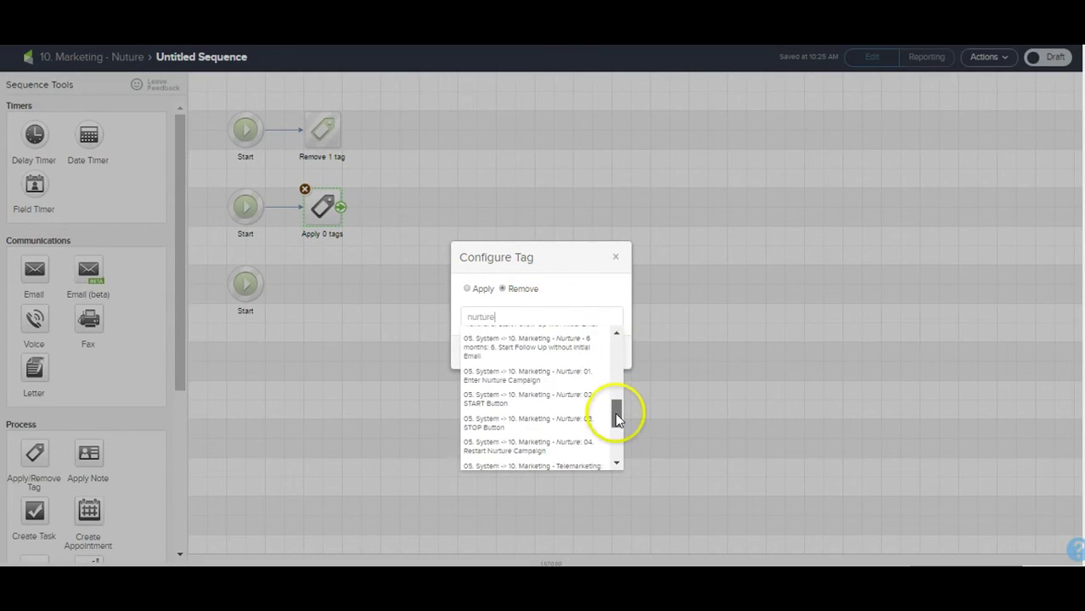
pyautogui.click(582, 376)
# - Add the Nurture tags "02. START Button" and "03. STOP Button" to the second-row step's tags for removal
pyautogui.click(588, 327)
pyautogui.write('nurture')
pyautogui.moveTo(616, 365); pyautogui.dragTo(615, 426)
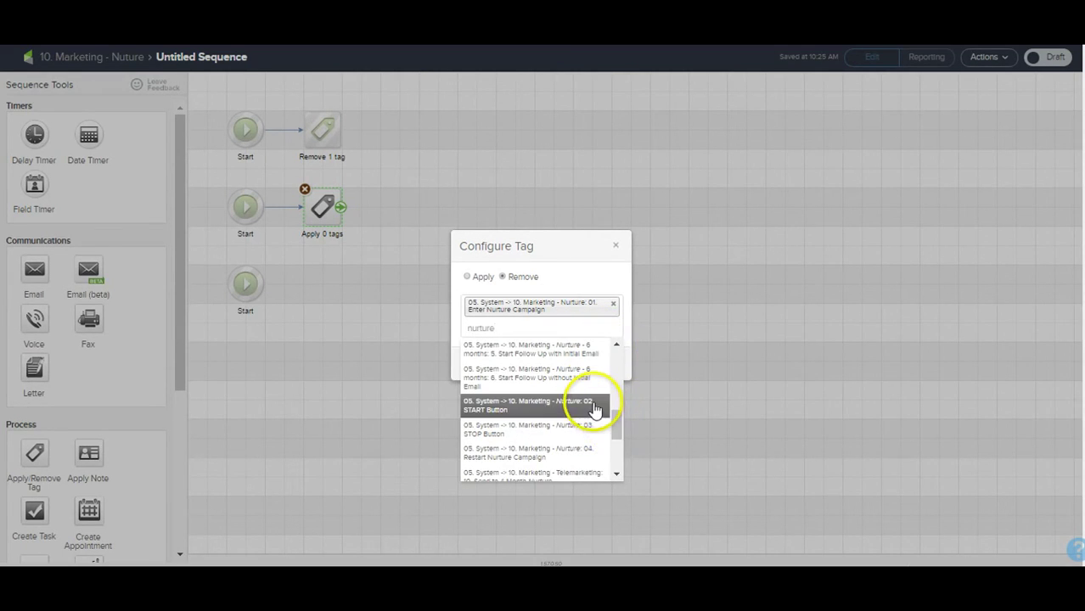
pyautogui.click(594, 405)
pyautogui.click(594, 350)
pyautogui.moveTo(612, 375); pyautogui.dragTo(616, 441)
pyautogui.click(594, 424)
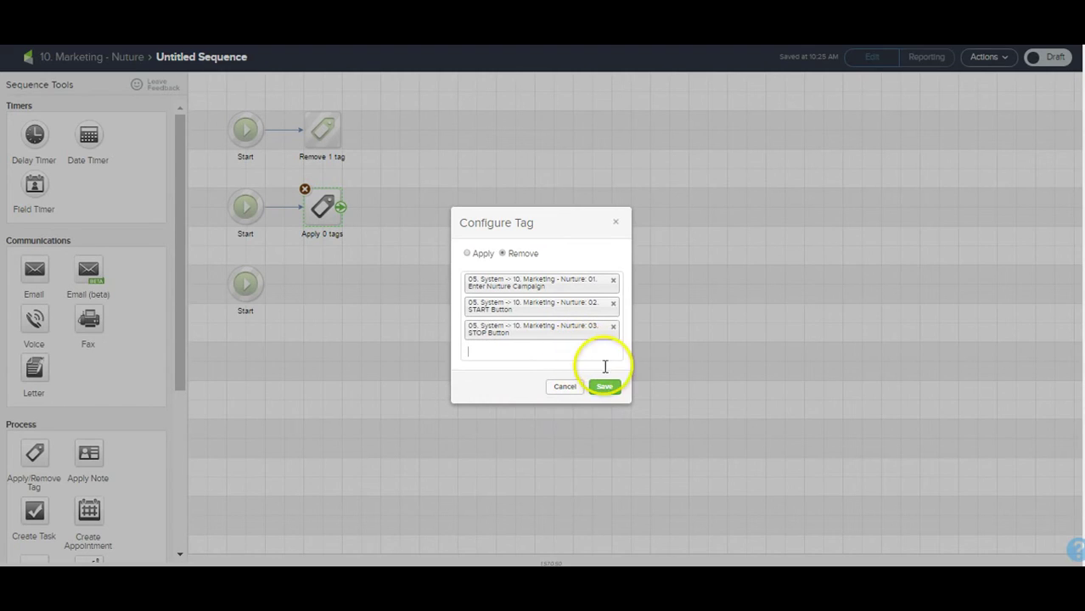
# - Add the Nurture tag "04. Restart Nurture Campaign" to the second-row removal step, and mark the sequence as Ready before returning to the campaign
pyautogui.click(605, 366)
pyautogui.moveTo(612, 384); pyautogui.dragTo(613, 461)
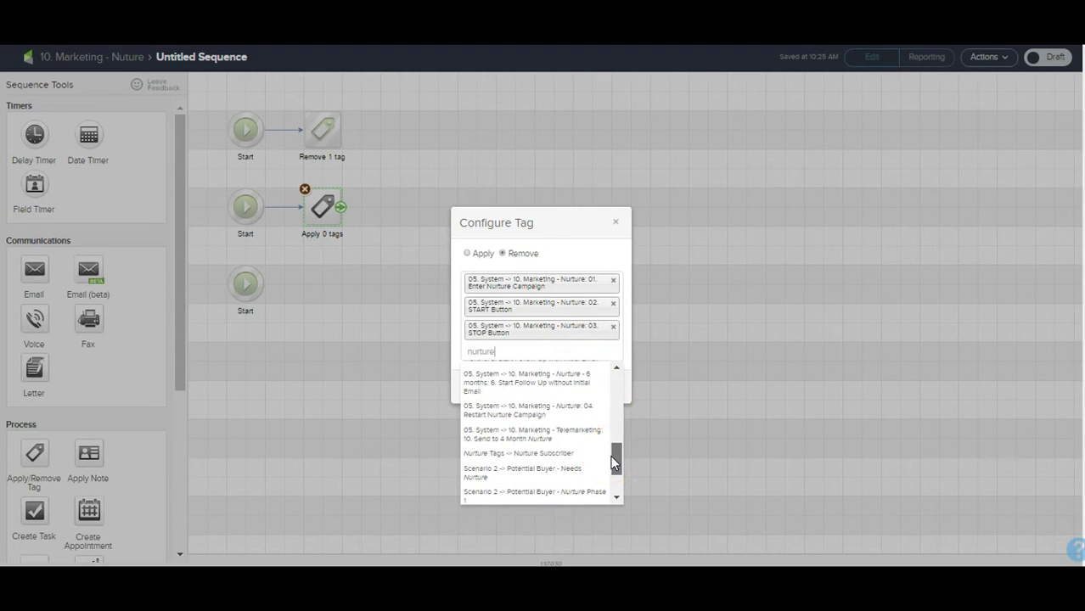
pyautogui.moveTo(615, 462); pyautogui.dragTo(609, 451)
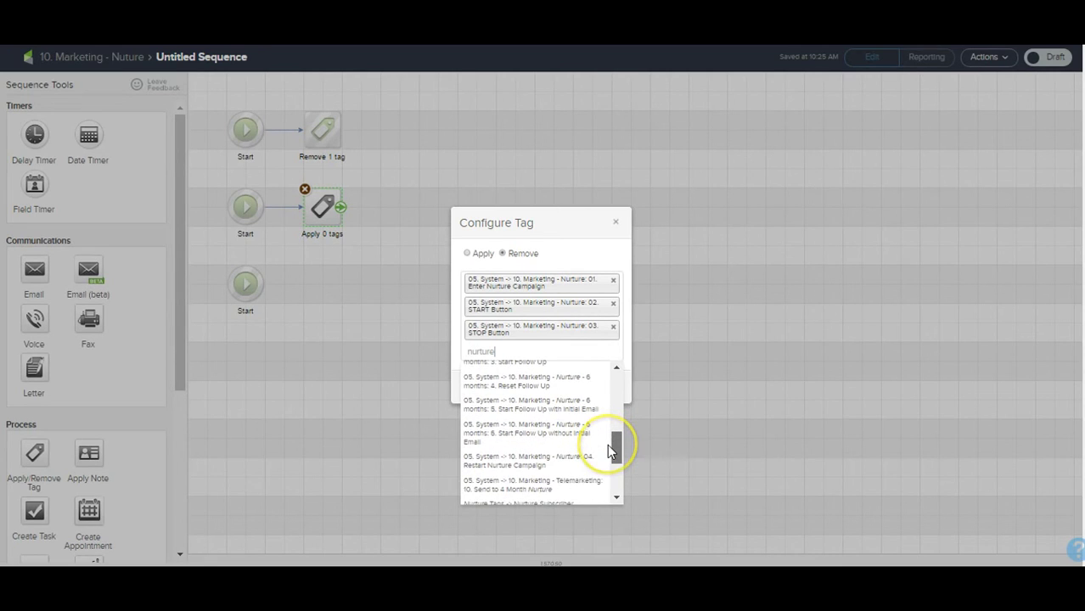
pyautogui.click(608, 459)
pyautogui.click(604, 400)
pyautogui.click(1045, 57)
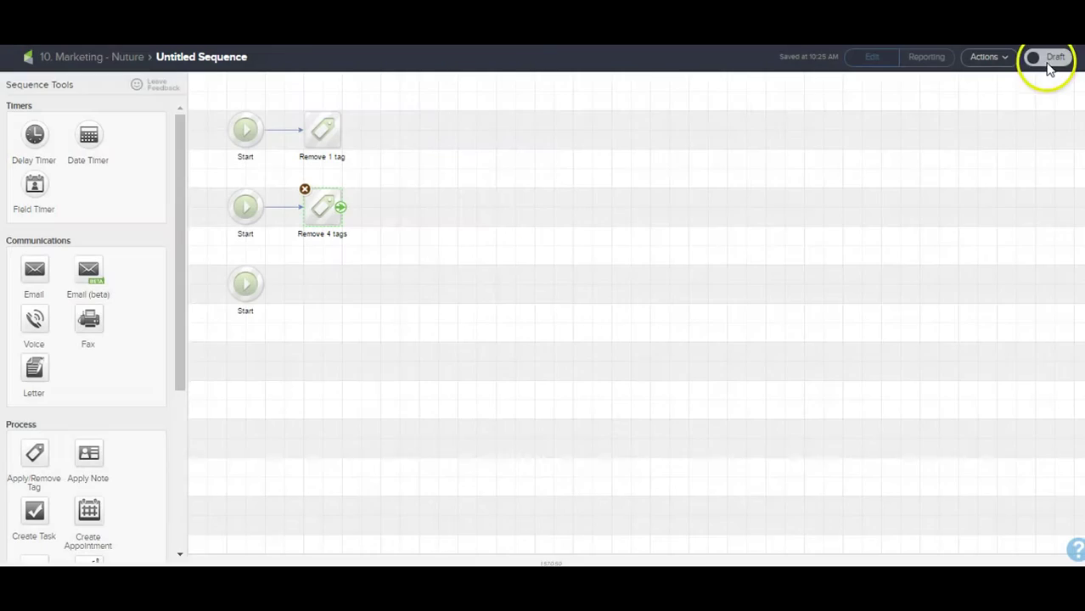
pyautogui.click(129, 59)
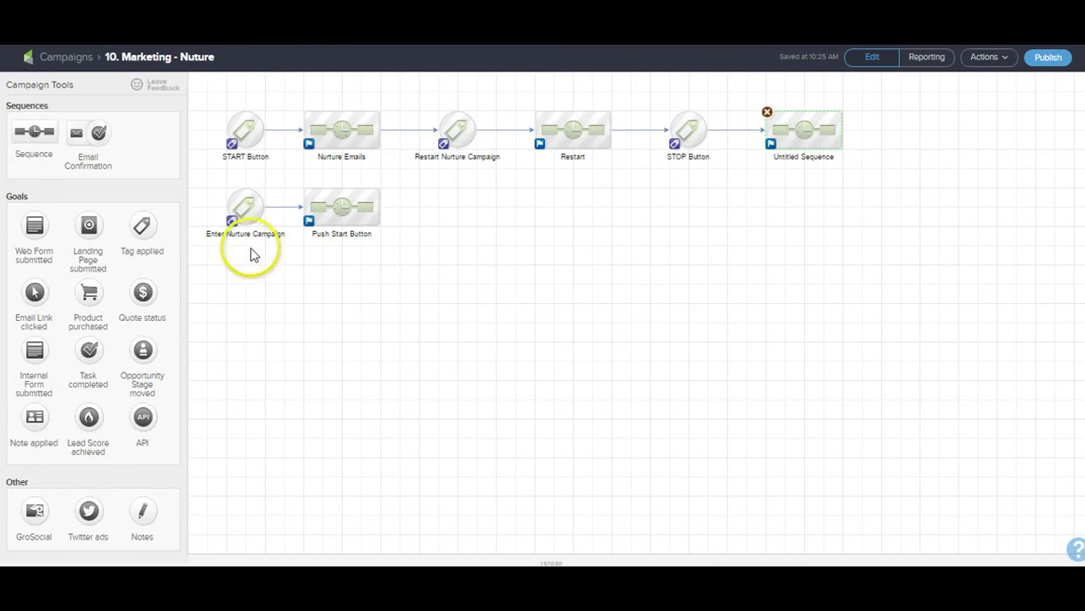